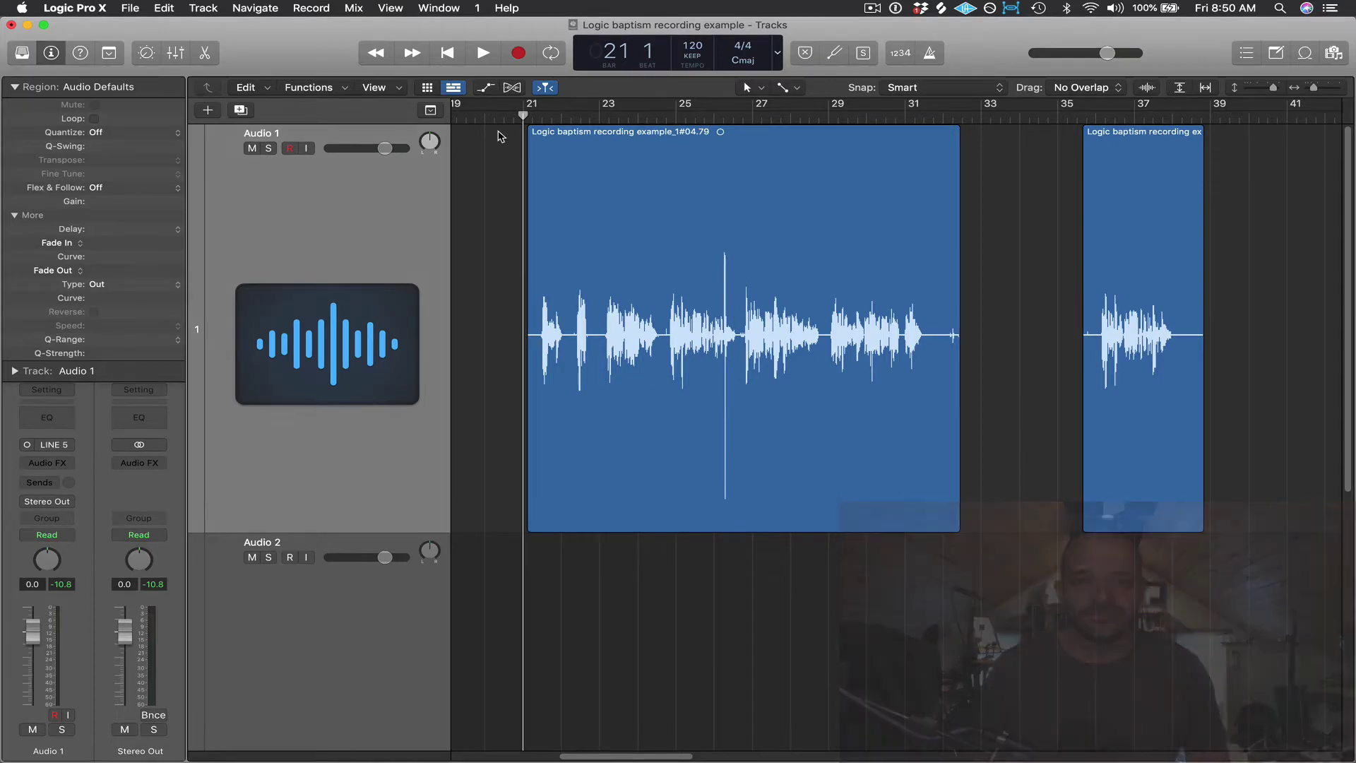
Step: Play back the dialogue, then zoom in so bars 21 to 28 fill the view
key(space)
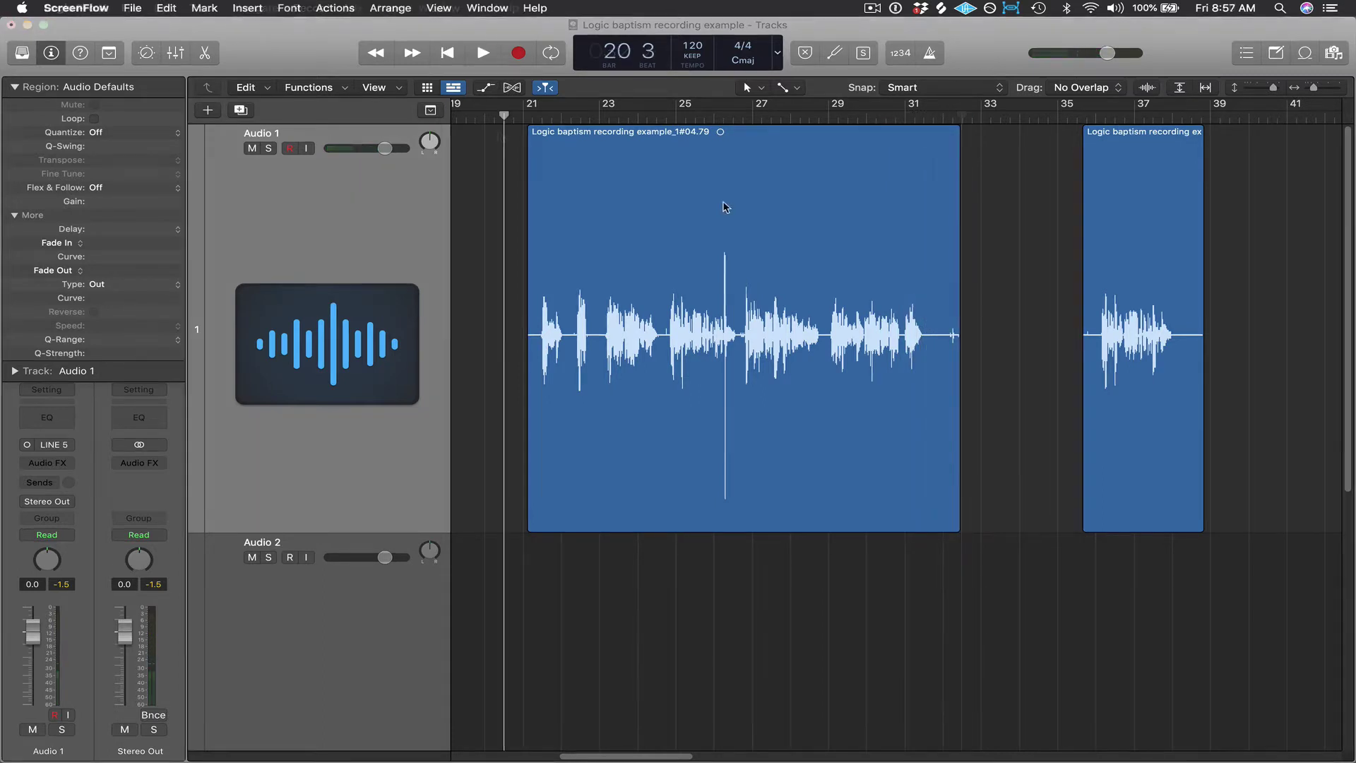
drag(786, 207, 499, 494)
key(z)
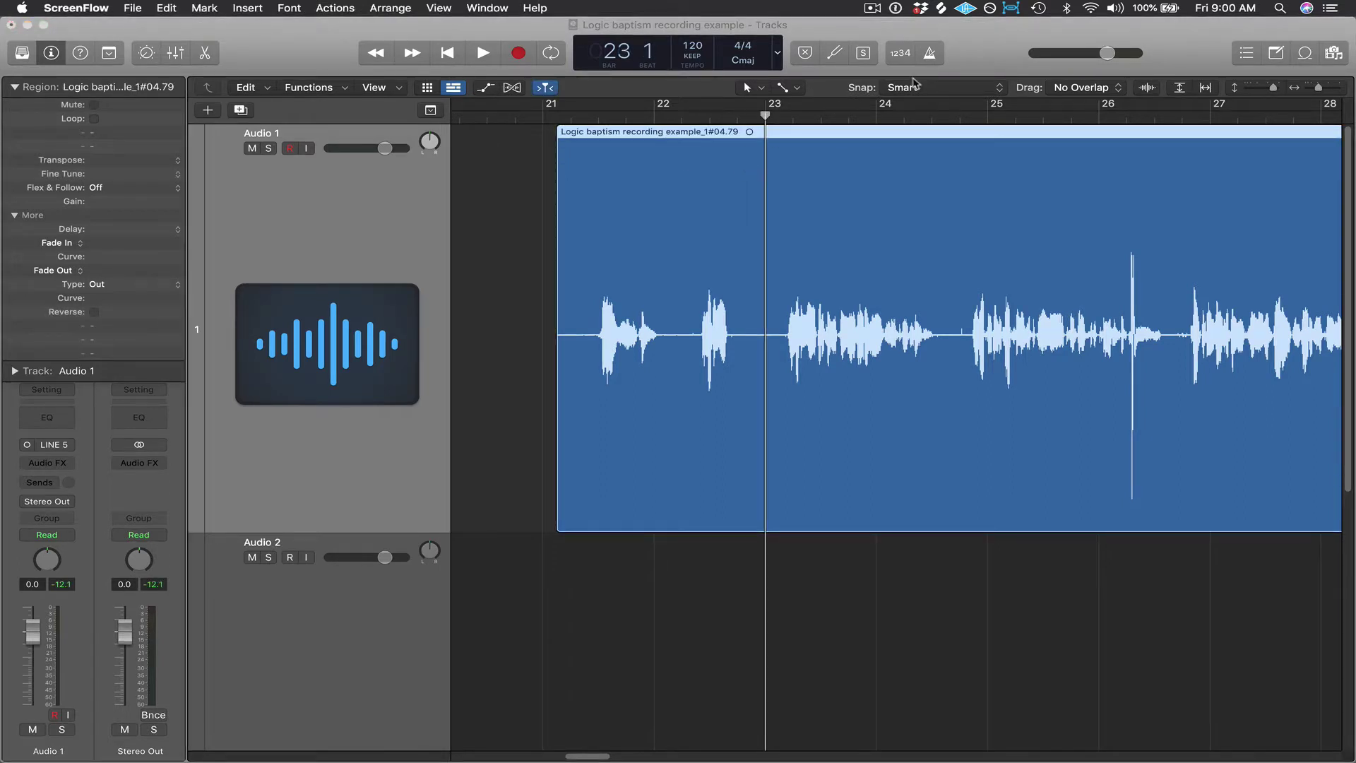
click(964, 54)
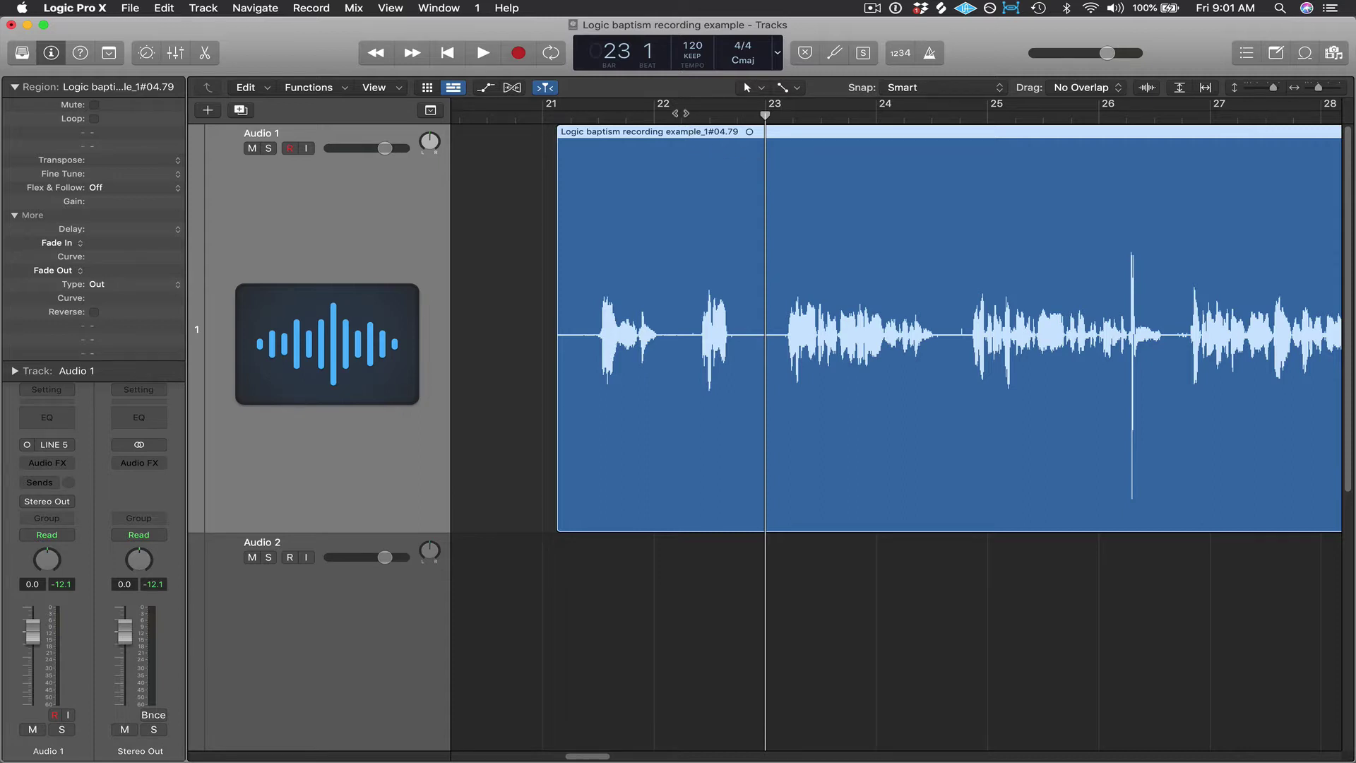
click(680, 113)
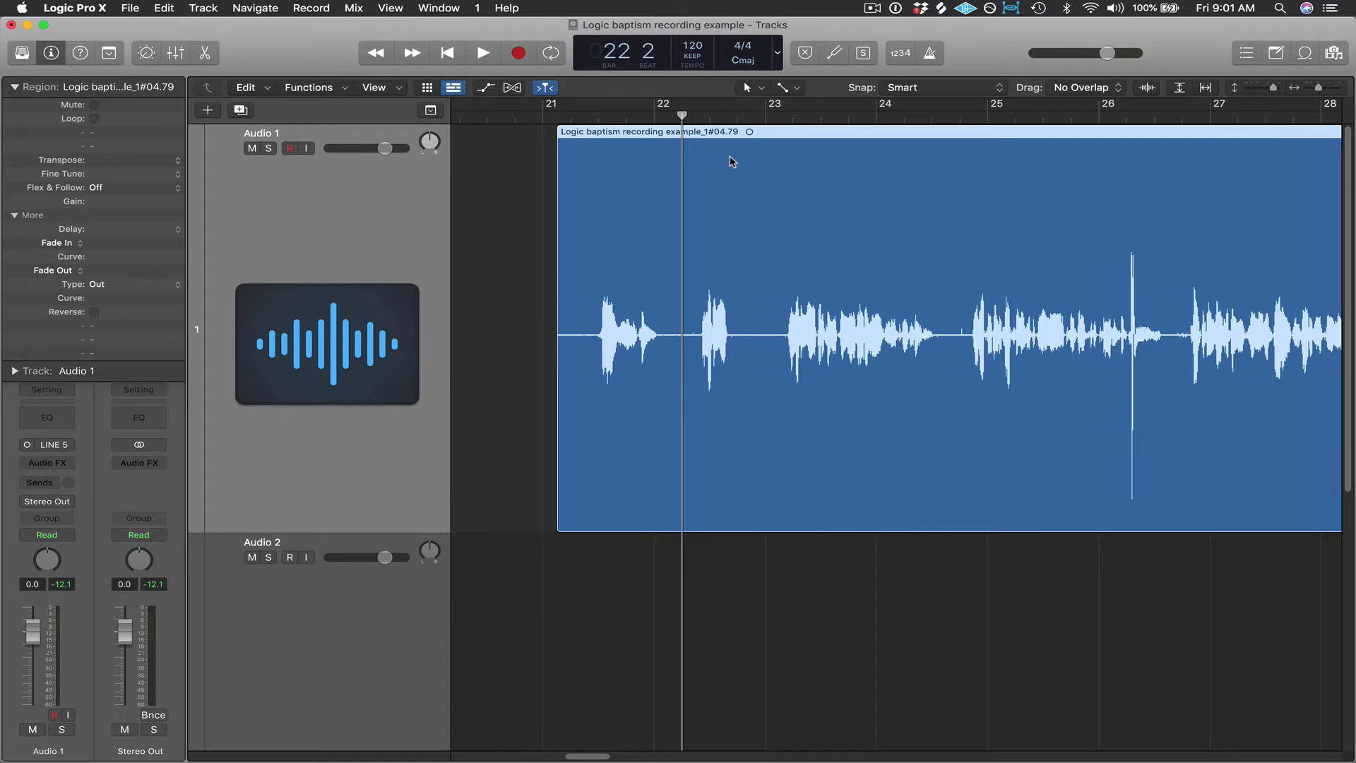
key(cmd+t)
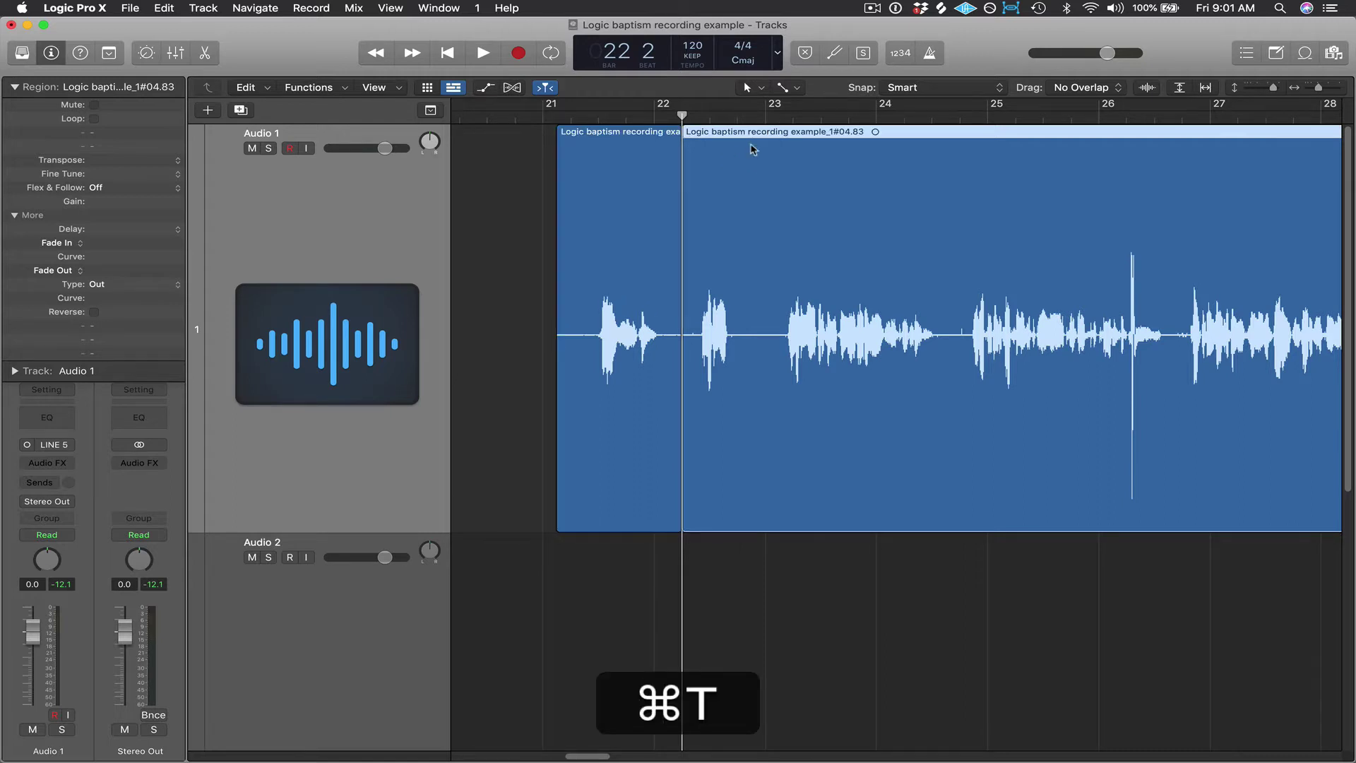
click(753, 115)
key(super+t)
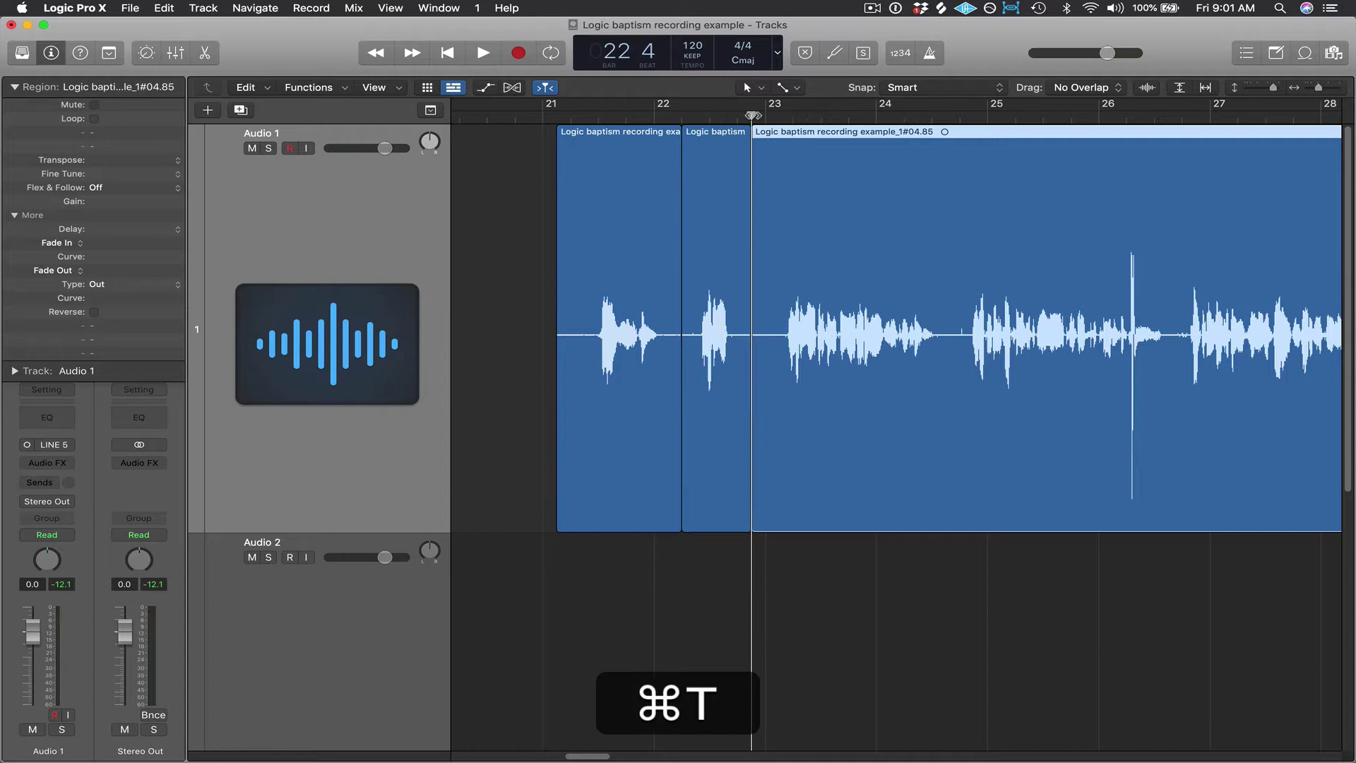
click(726, 146)
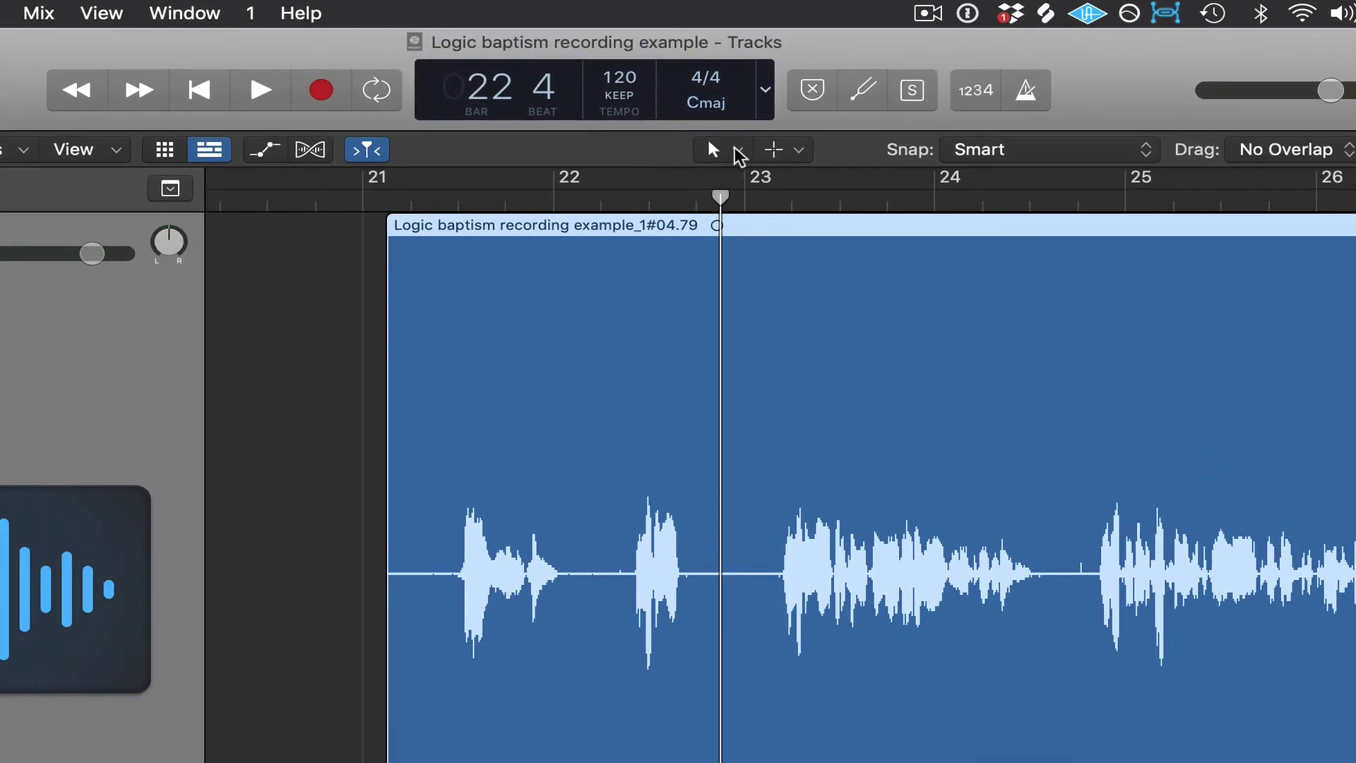
click(737, 150)
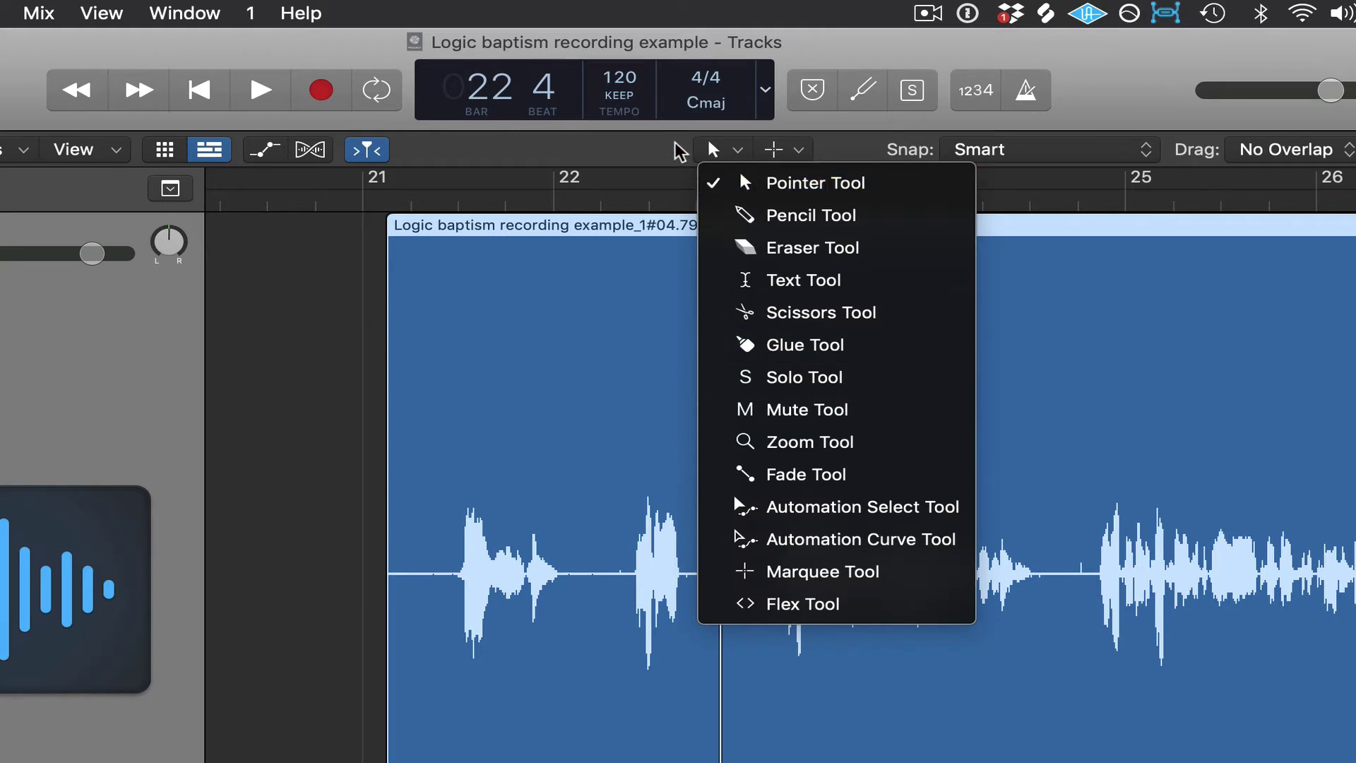
click(679, 150)
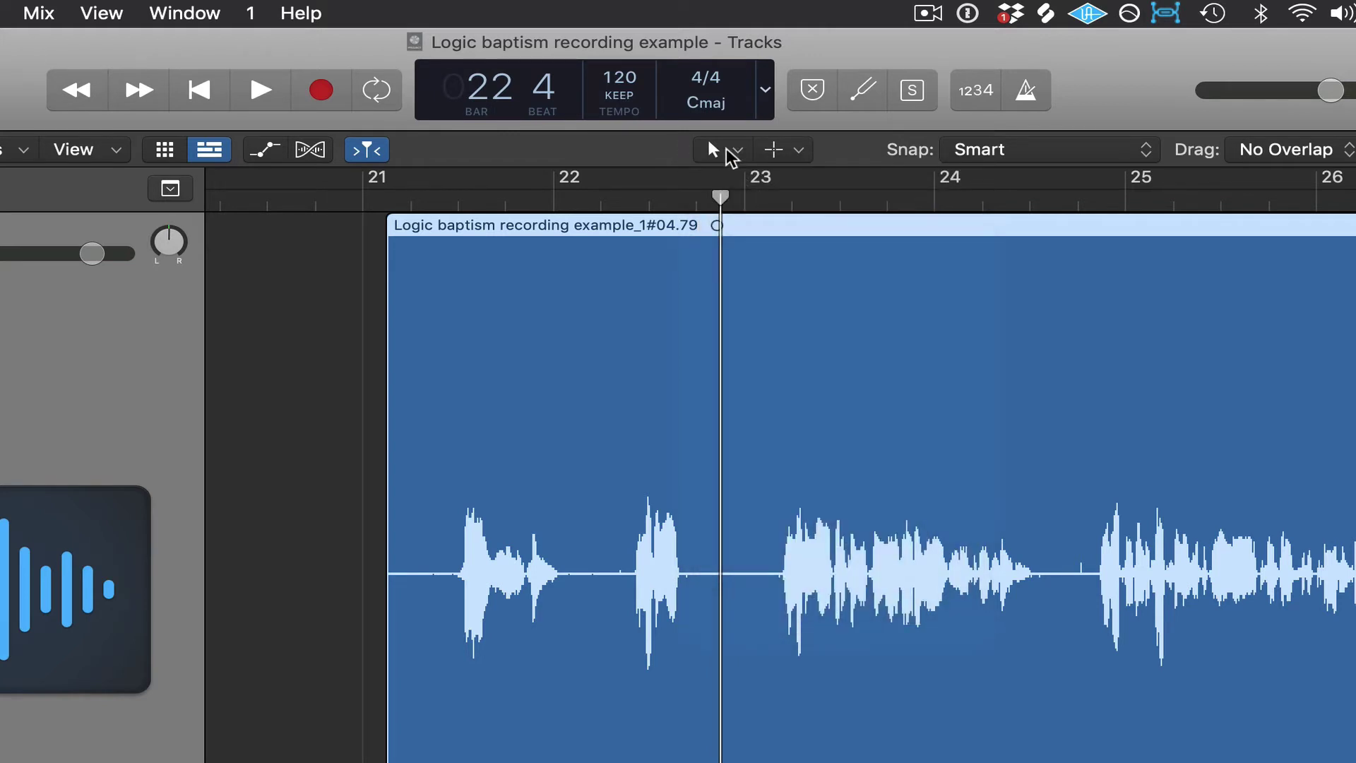
click(730, 154)
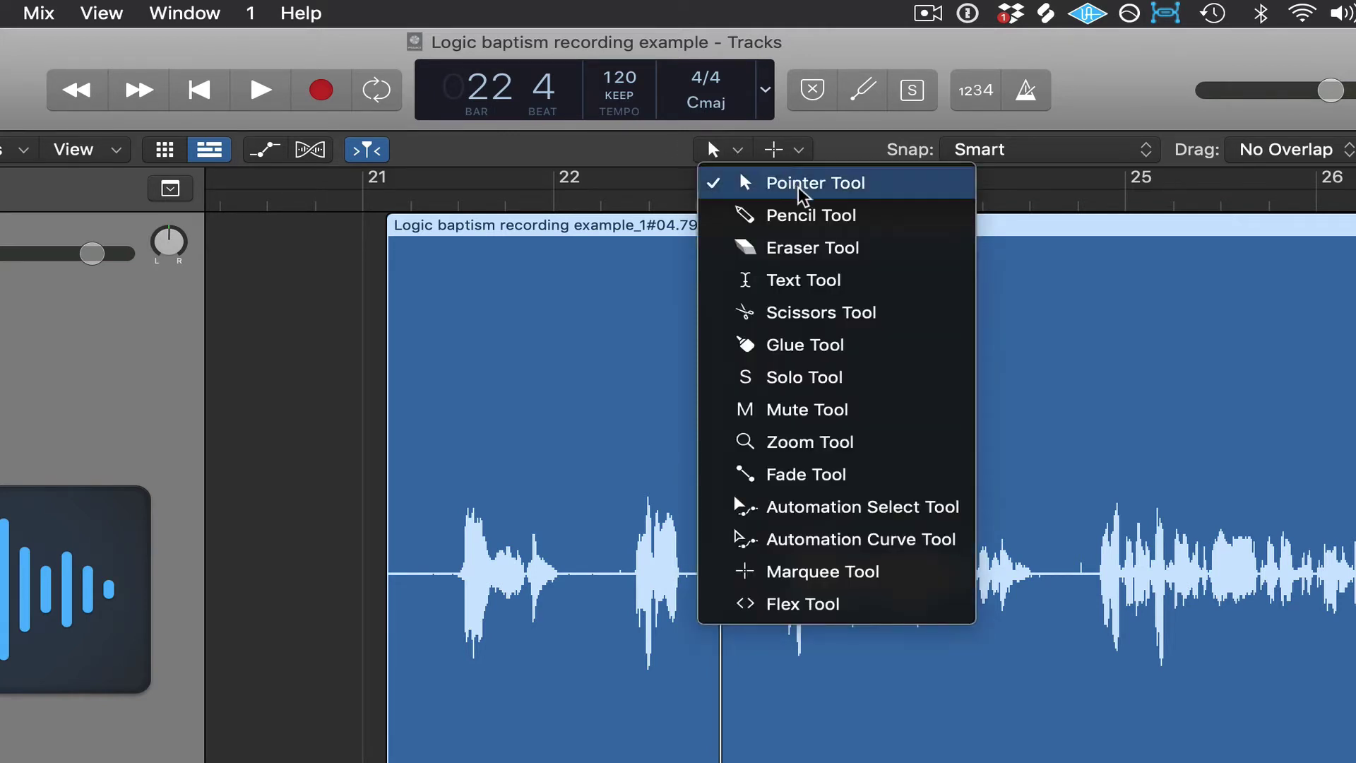
click(711, 149)
click(798, 150)
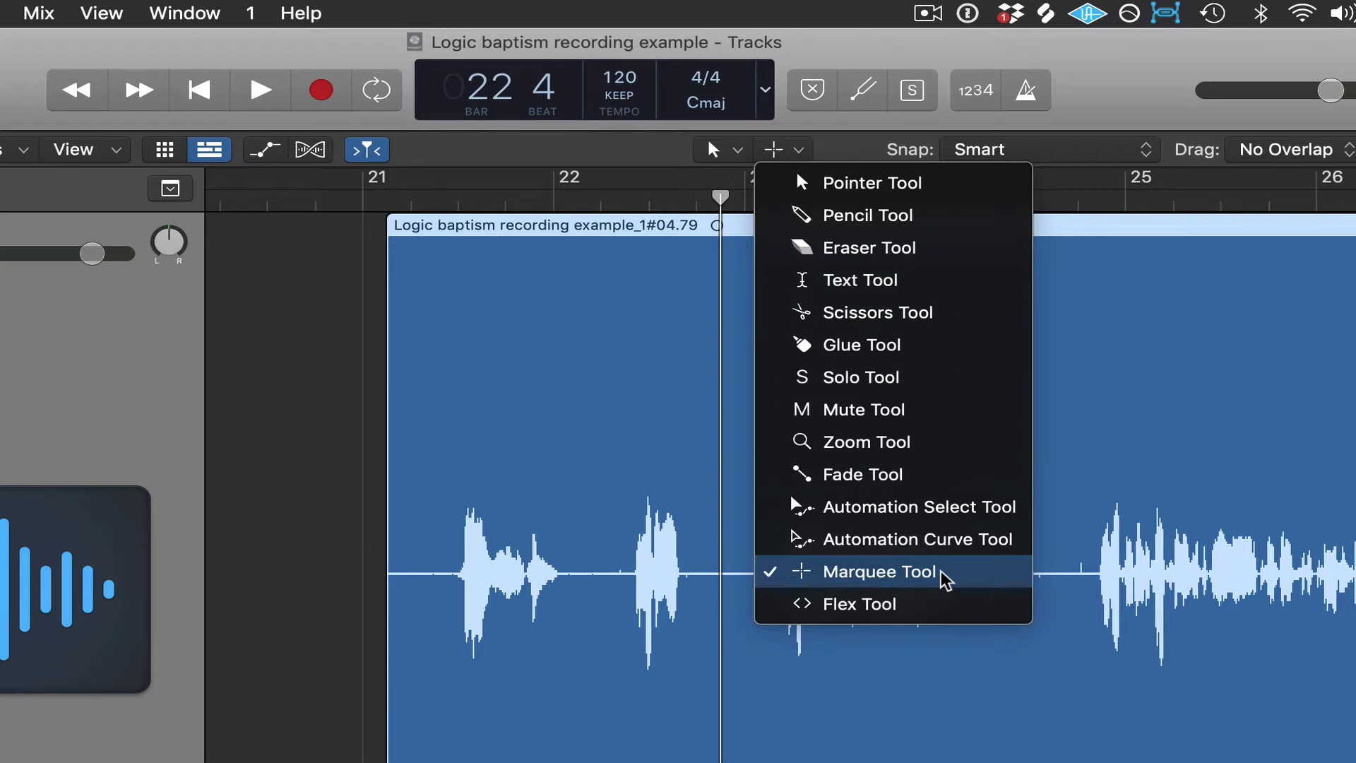
click(837, 151)
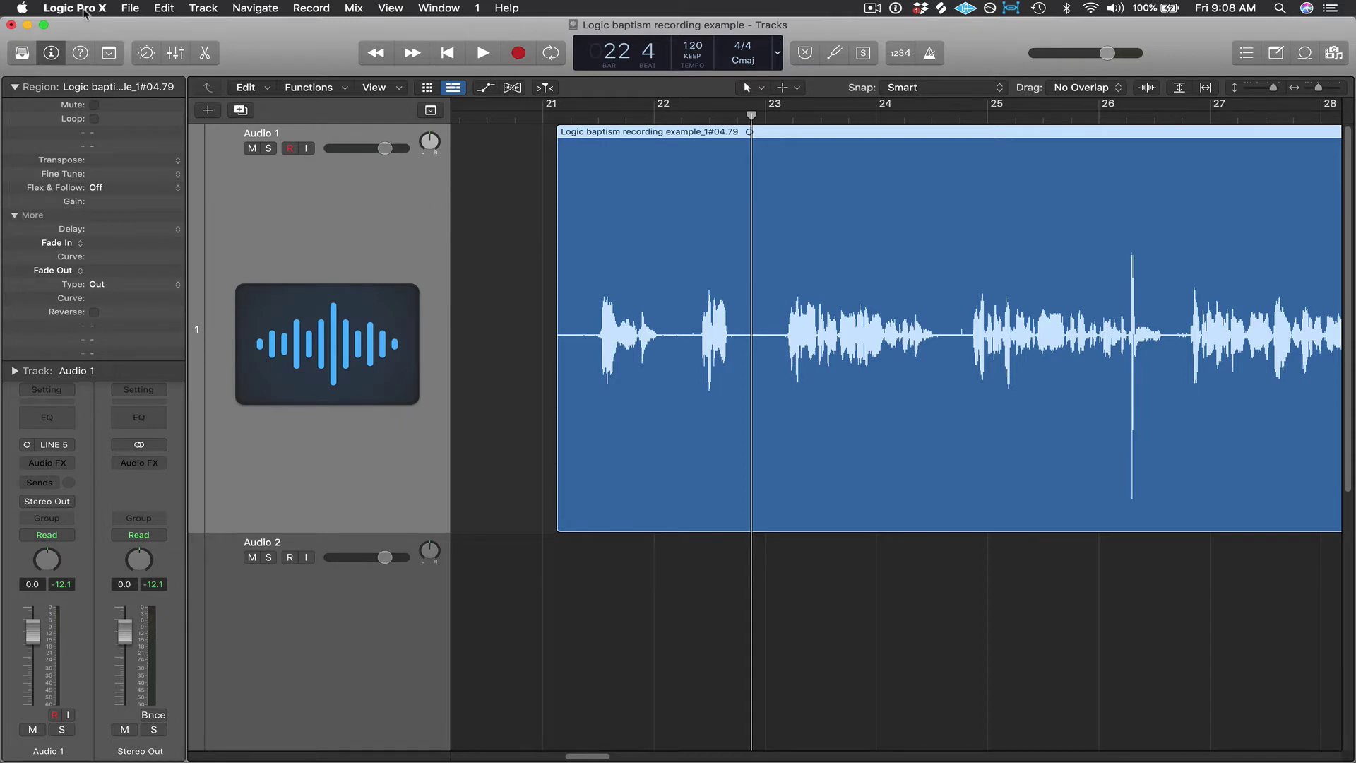
click(85, 9)
mouse_move(95, 48)
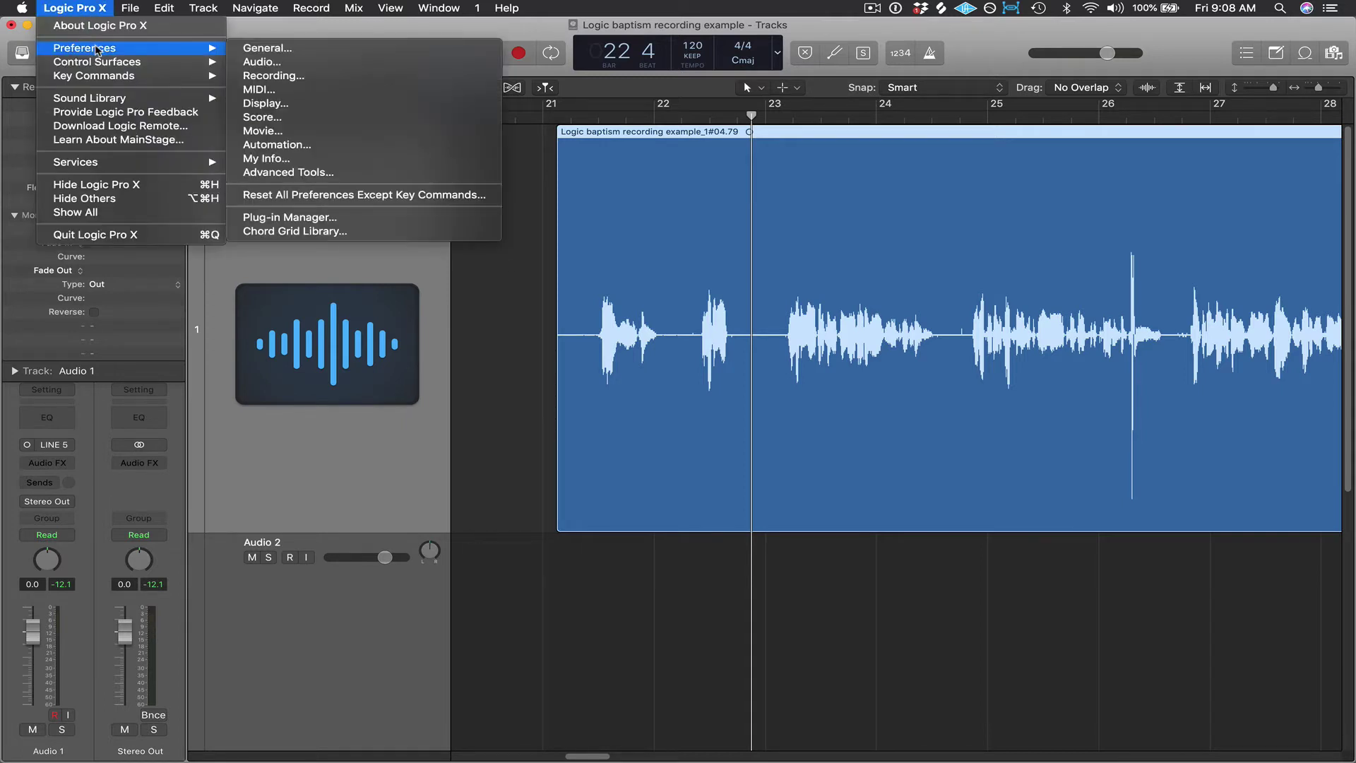
click(300, 49)
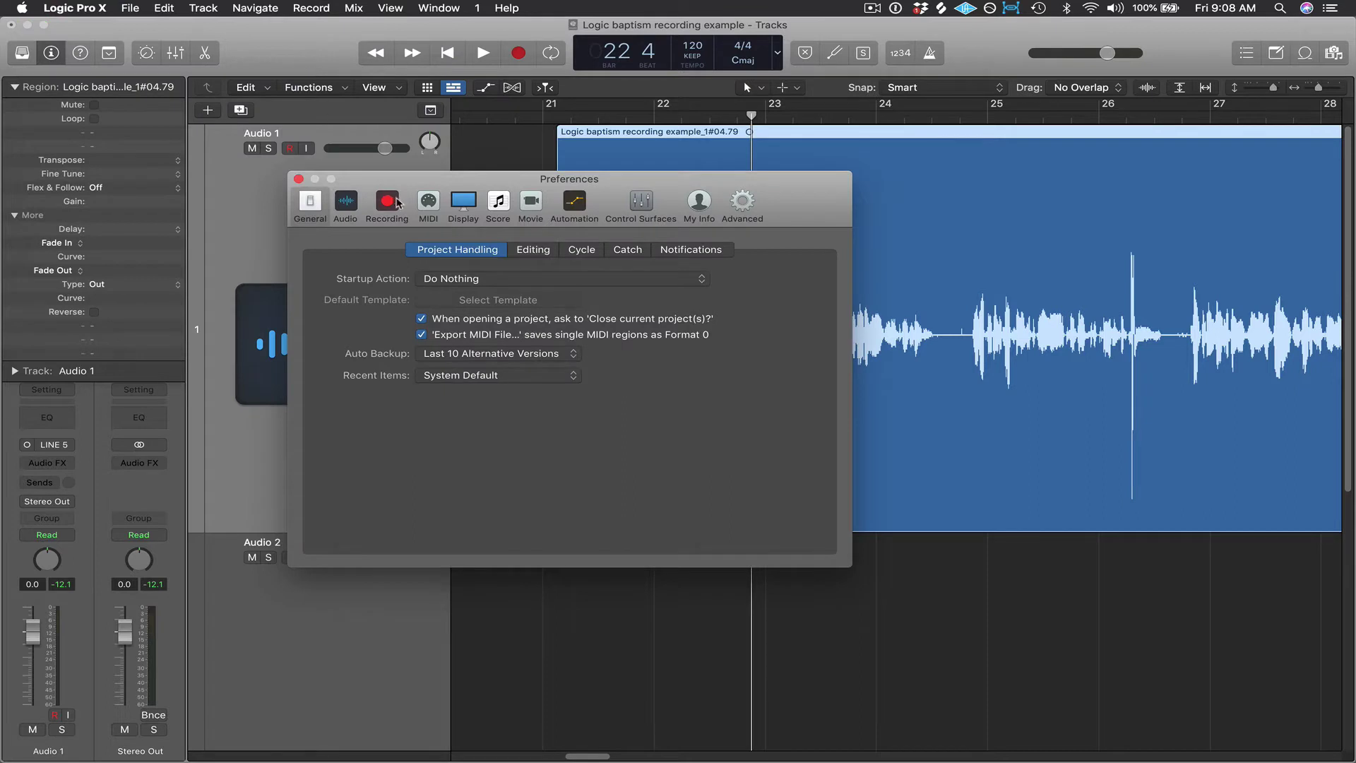
click(531, 251)
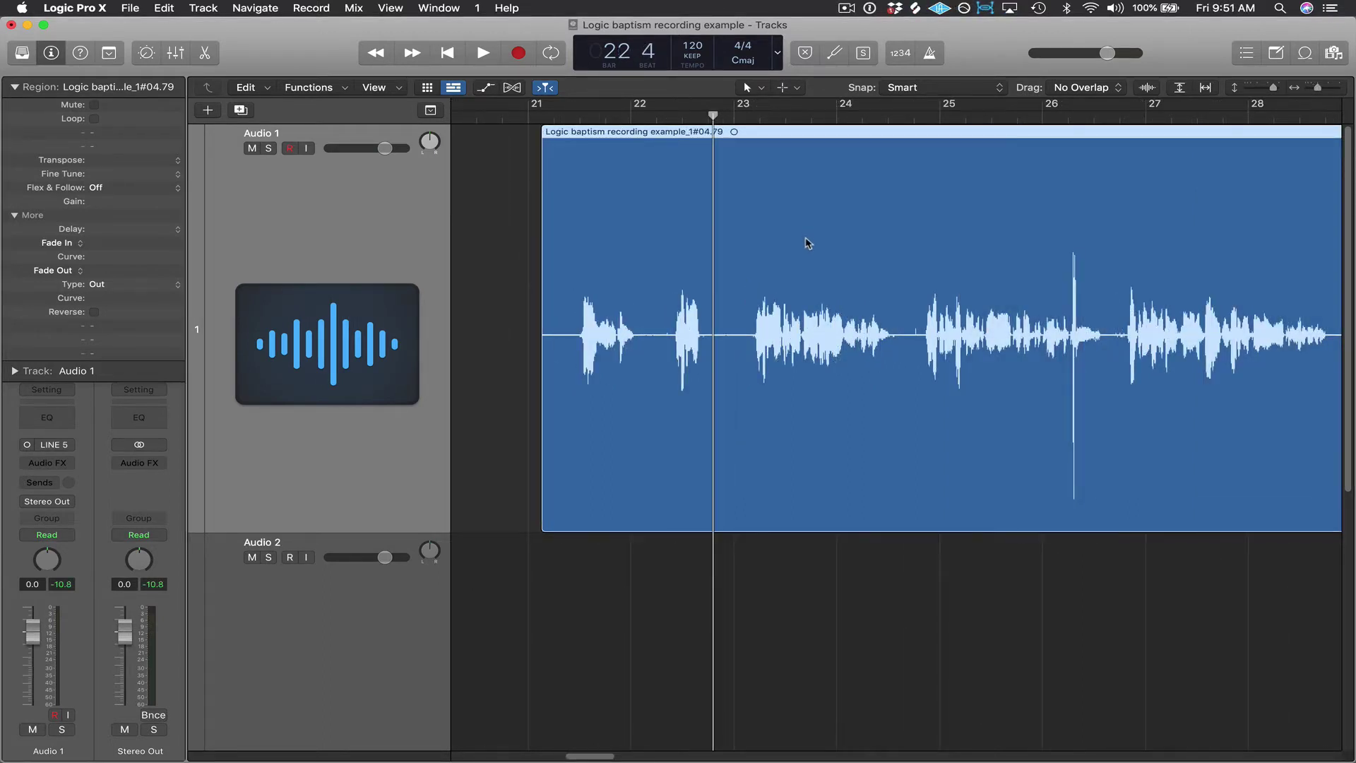
Step: Delete the audio from bar 22 beat 2 to bar 23 and confirm the Drag mode is No Overlap
click(647, 398)
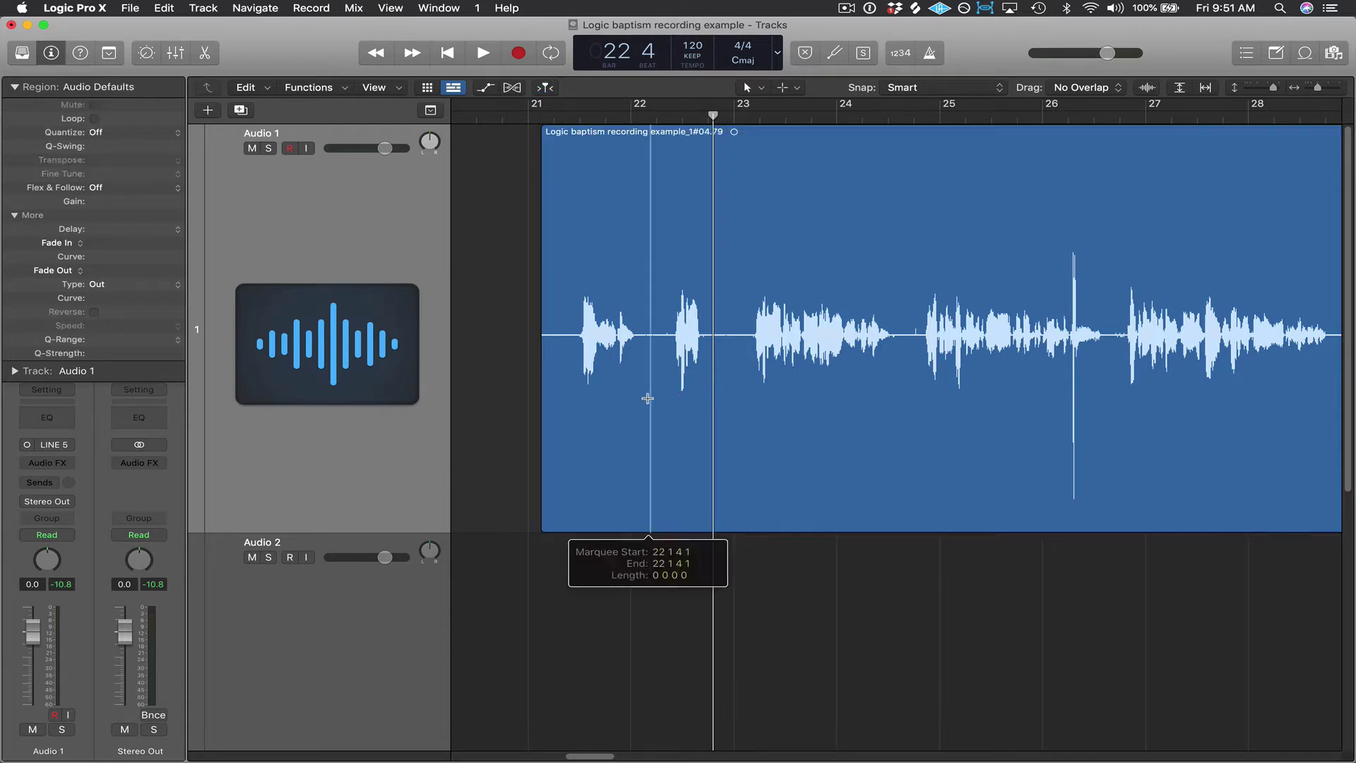
click(720, 399)
click(682, 189)
key(Delete)
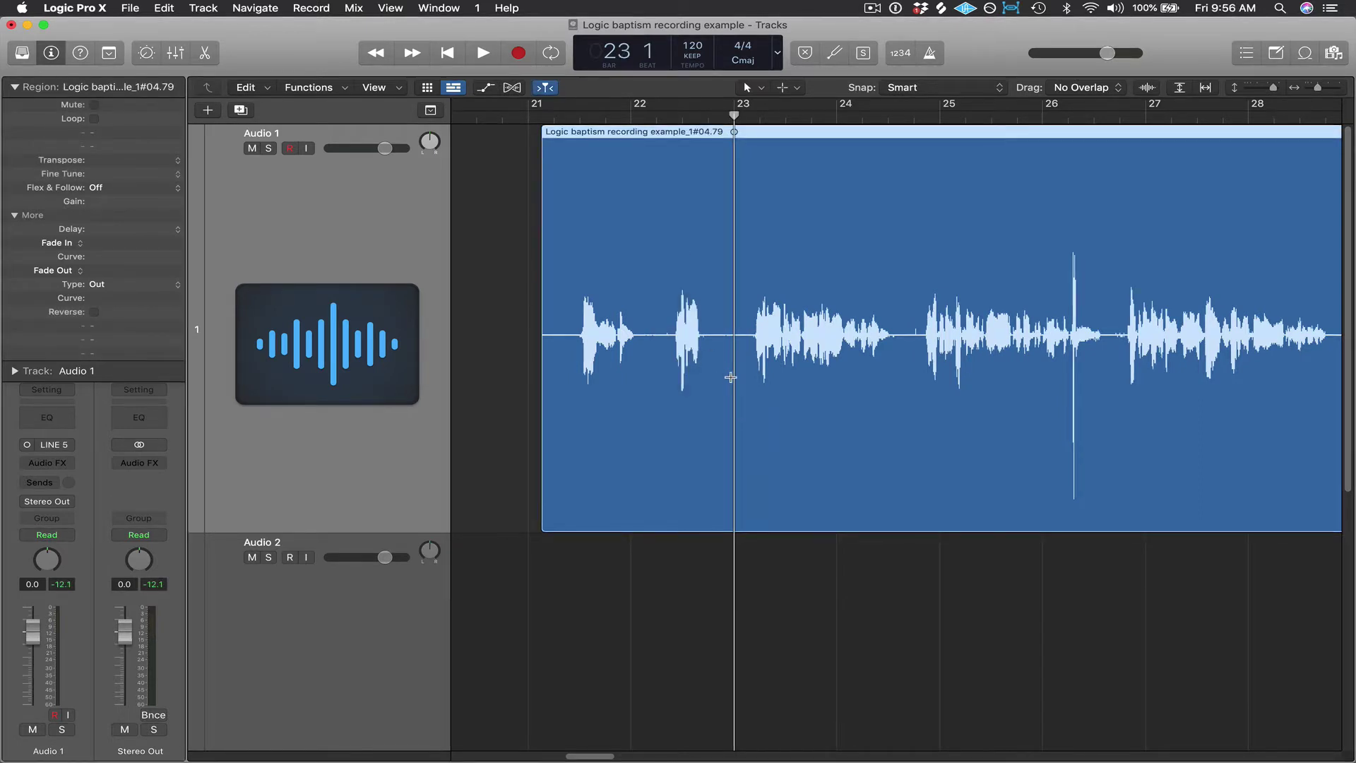
drag(720, 377, 650, 376)
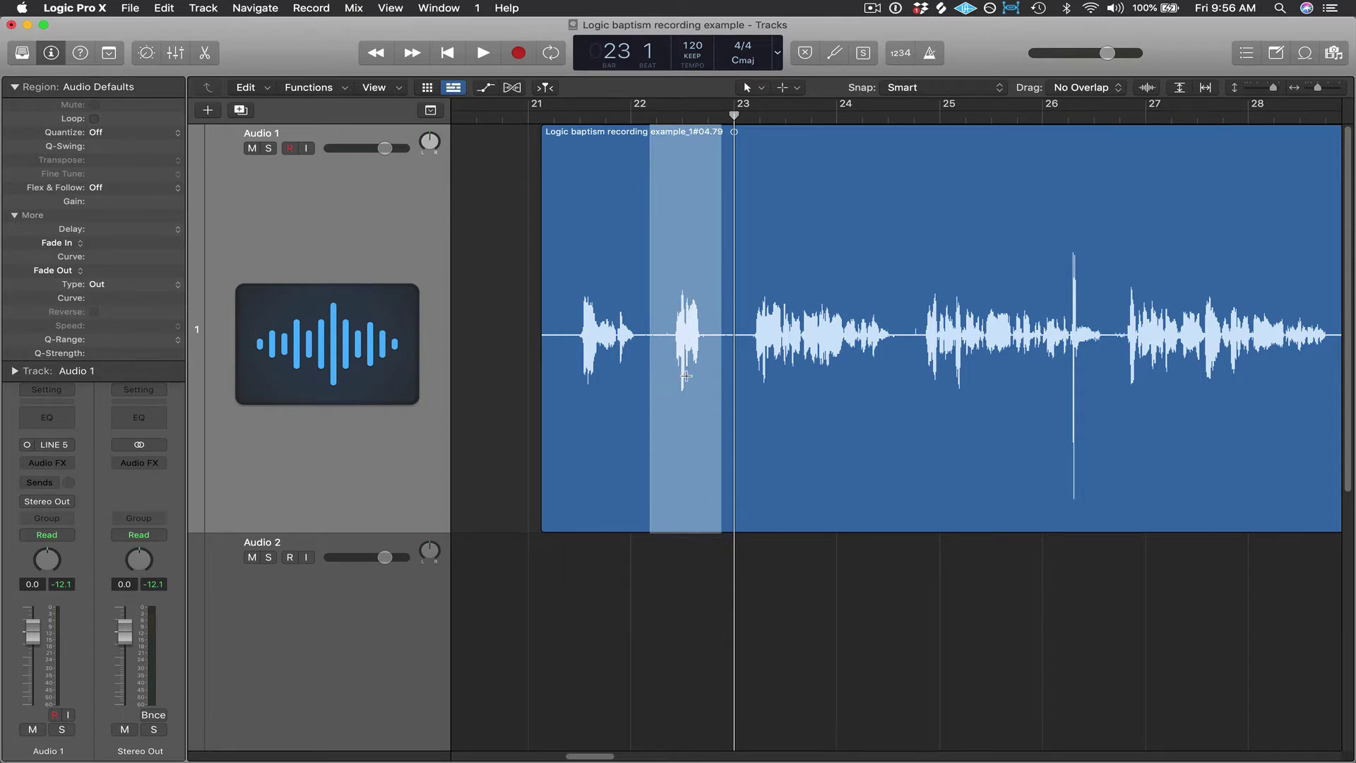
key(Delete)
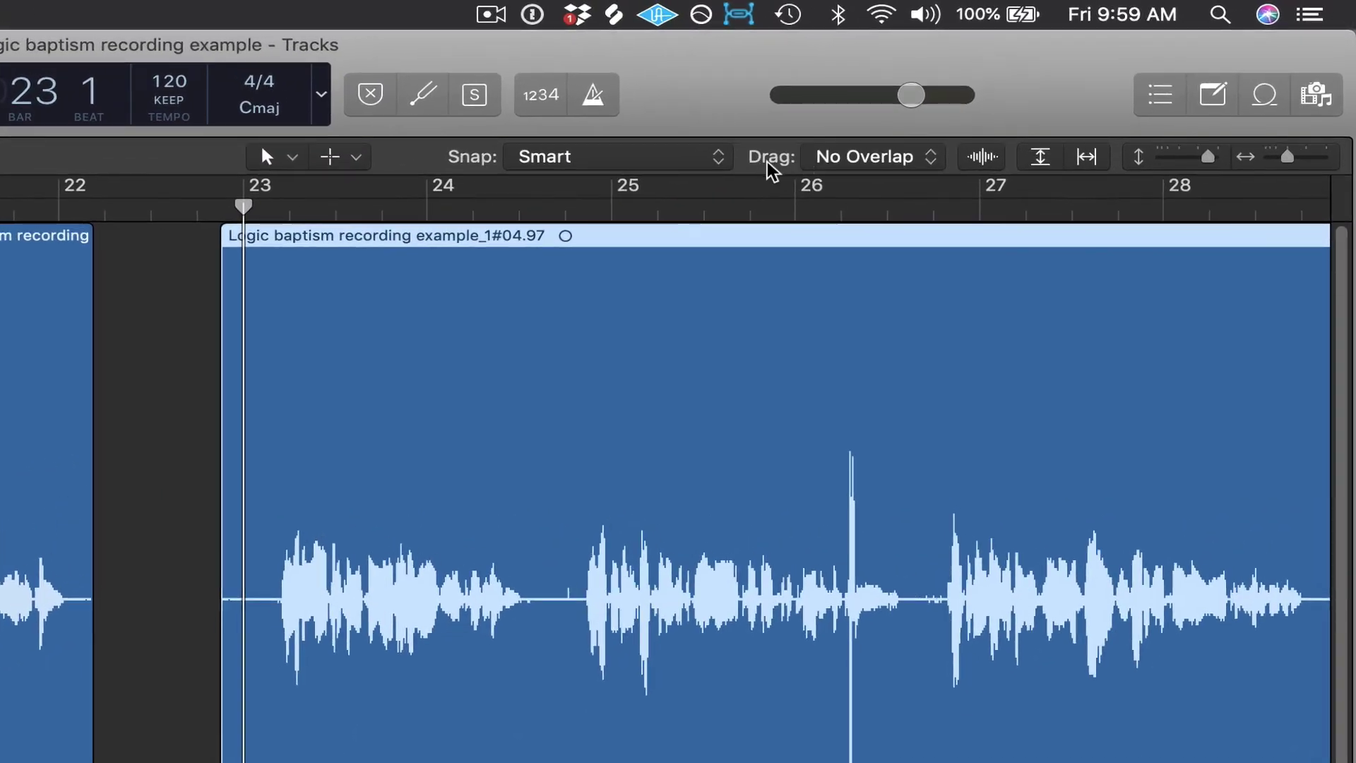
click(924, 161)
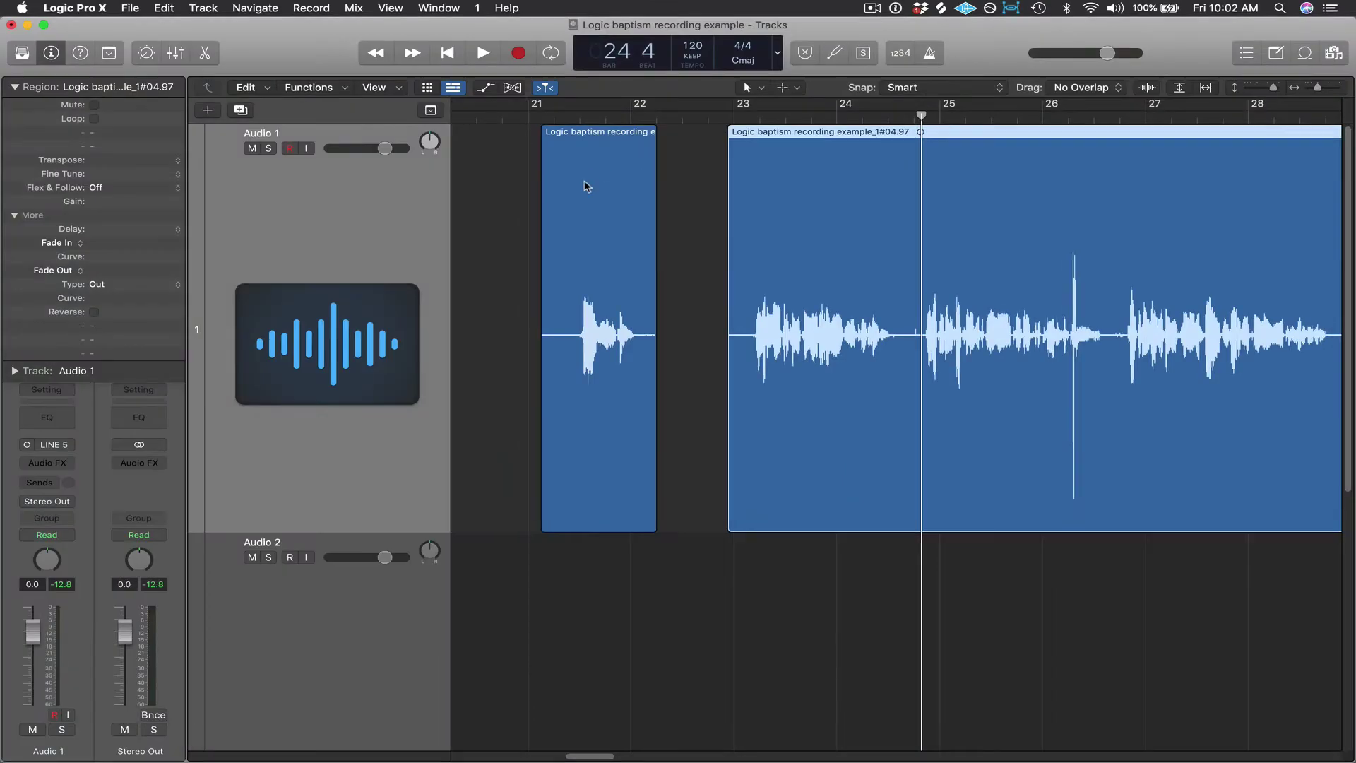
Step: Try moving the short region later and earlier, then undo to restore both regions
drag(583, 188, 781, 188)
click(779, 206)
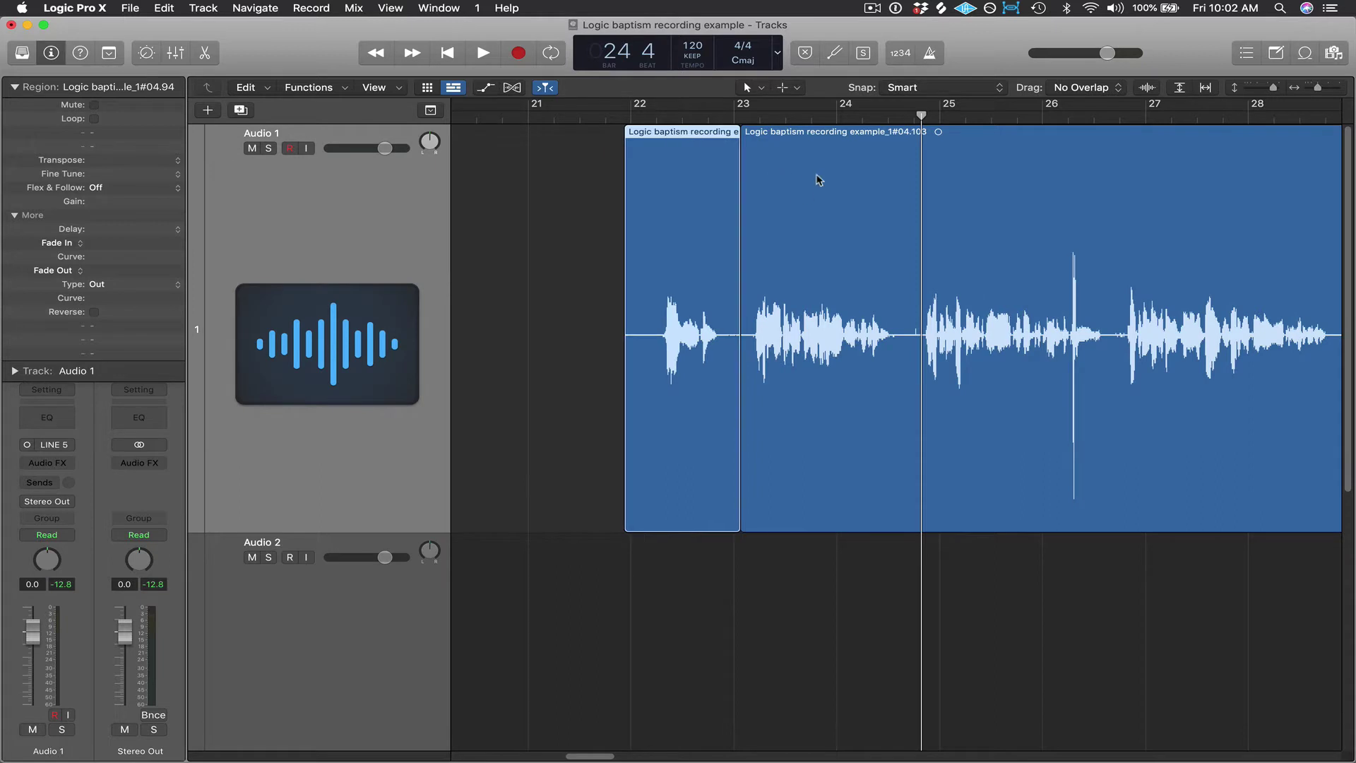
key(super+z)
drag(598, 191, 720, 218)
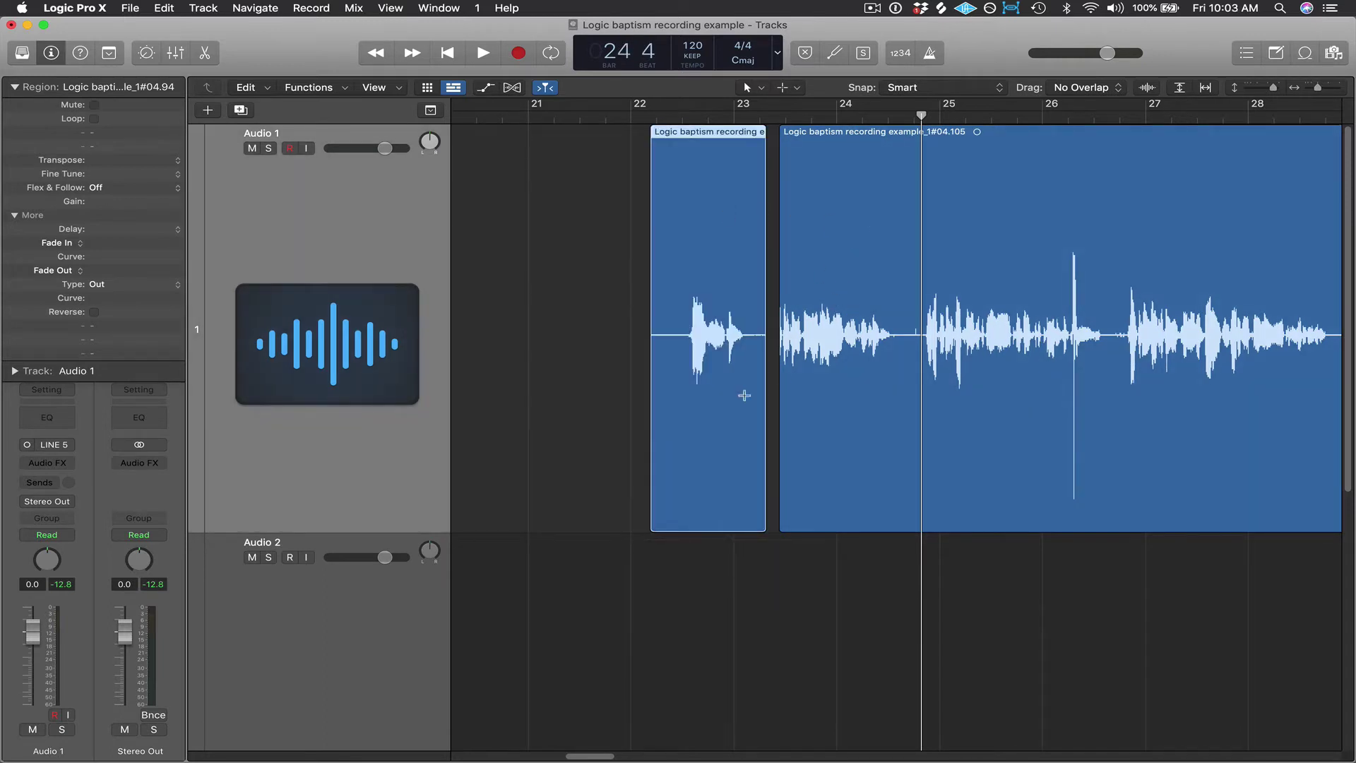
key(super+z)
key(super+z)
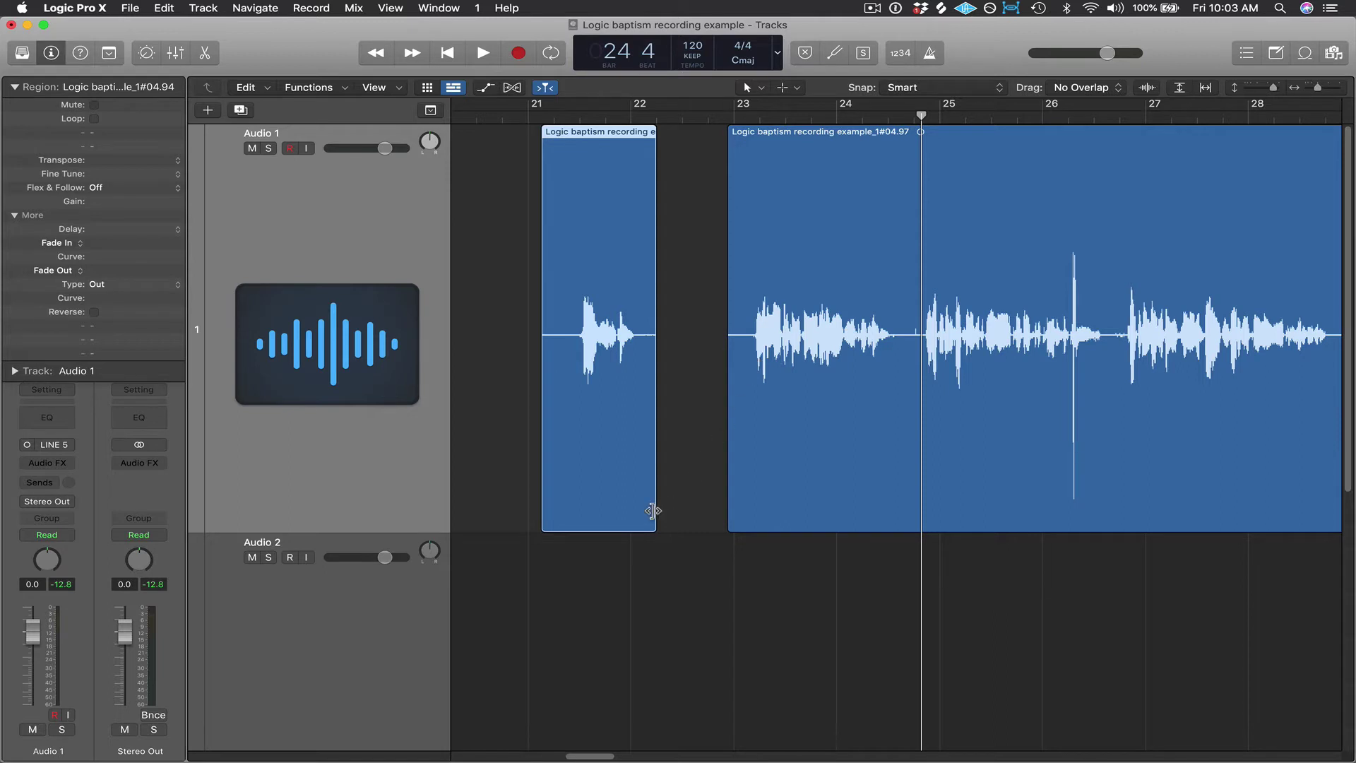
Step: Lengthen the short region's end to just past bar 22, keeping the gap before bar 23
drag(652, 511, 728, 510)
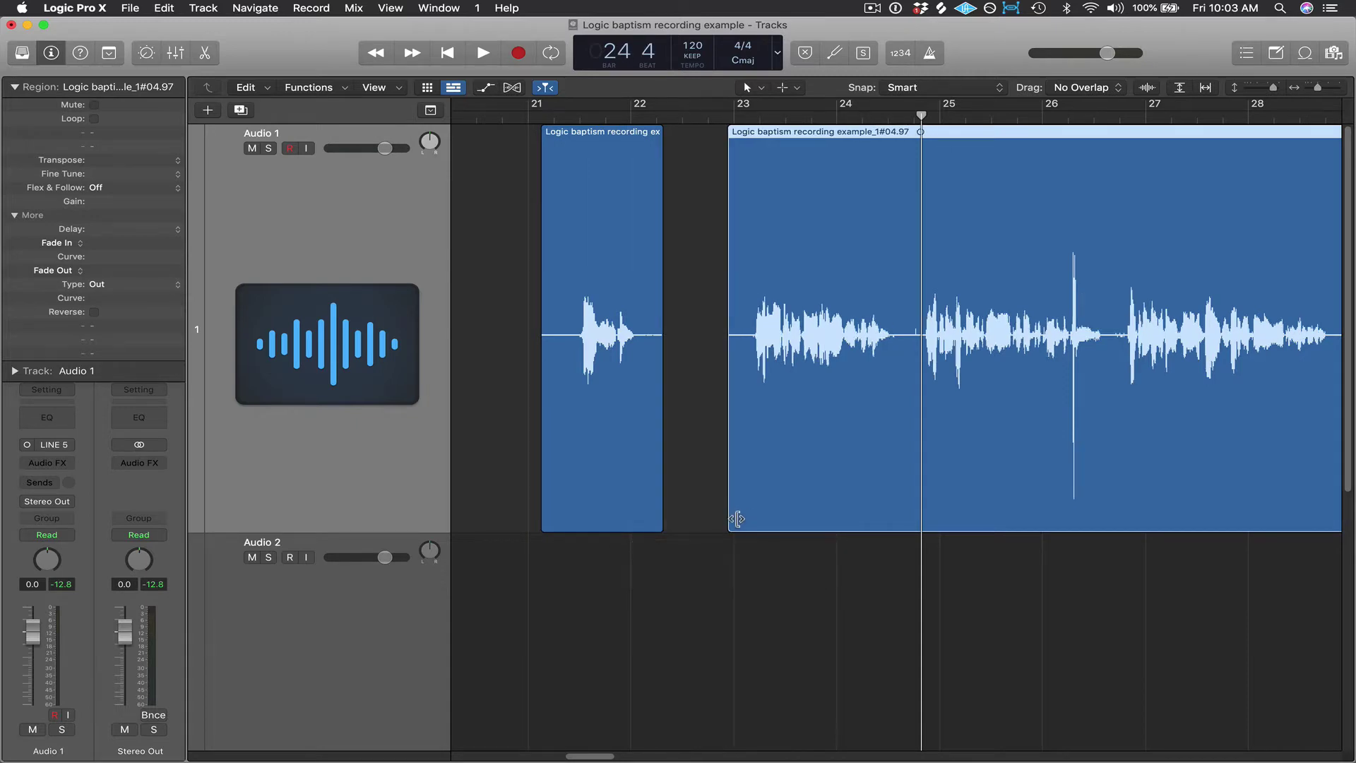
click(753, 548)
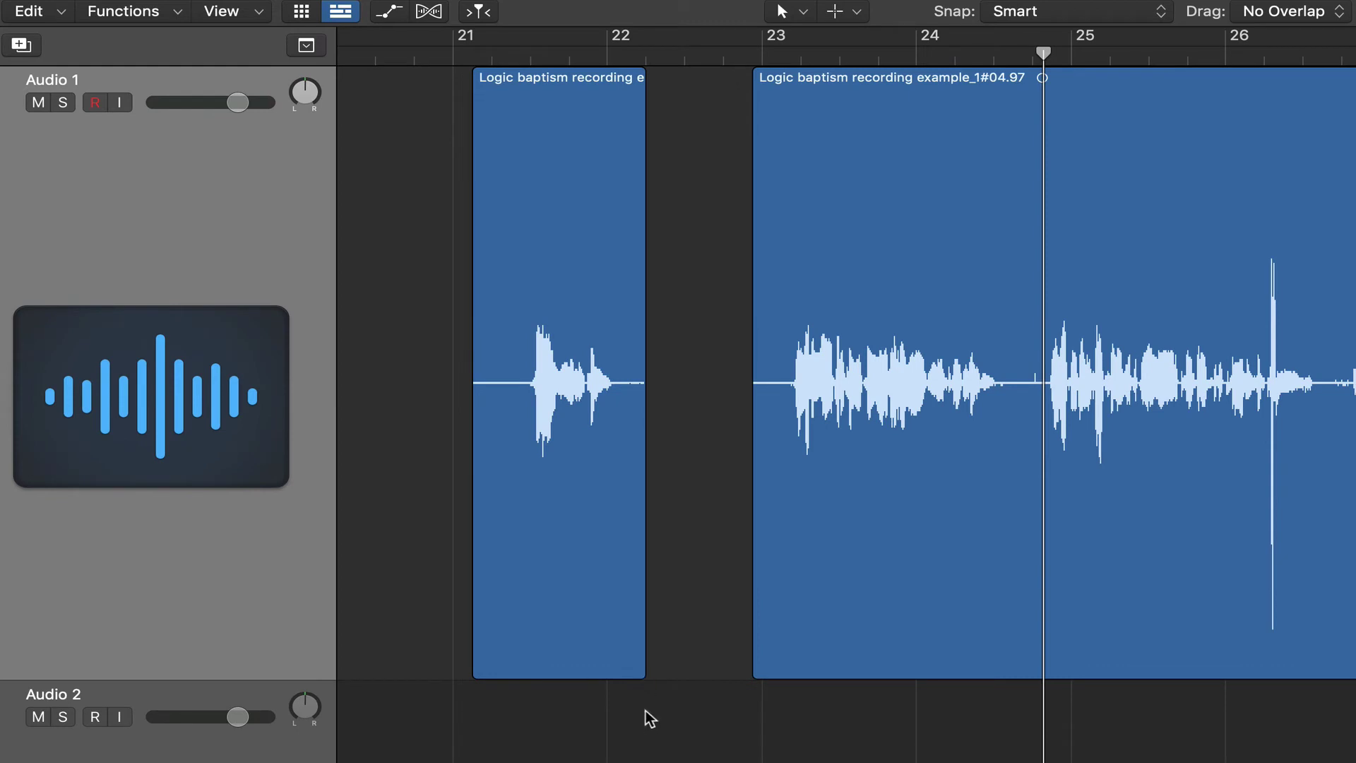
mouse_move(636, 673)
mouse_down()
mouse_move(687, 672)
mouse_move(646, 661)
mouse_up()
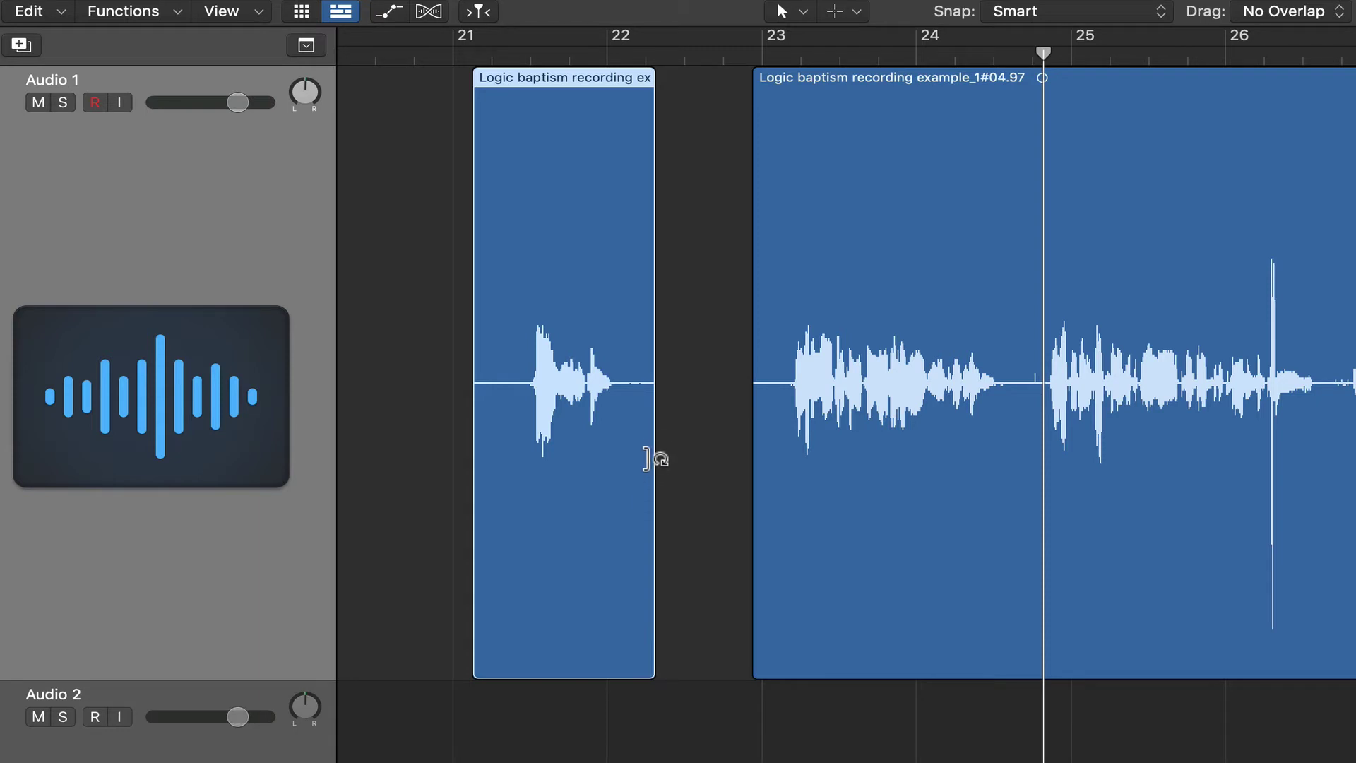
drag(648, 459, 609, 452)
drag(654, 668, 632, 651)
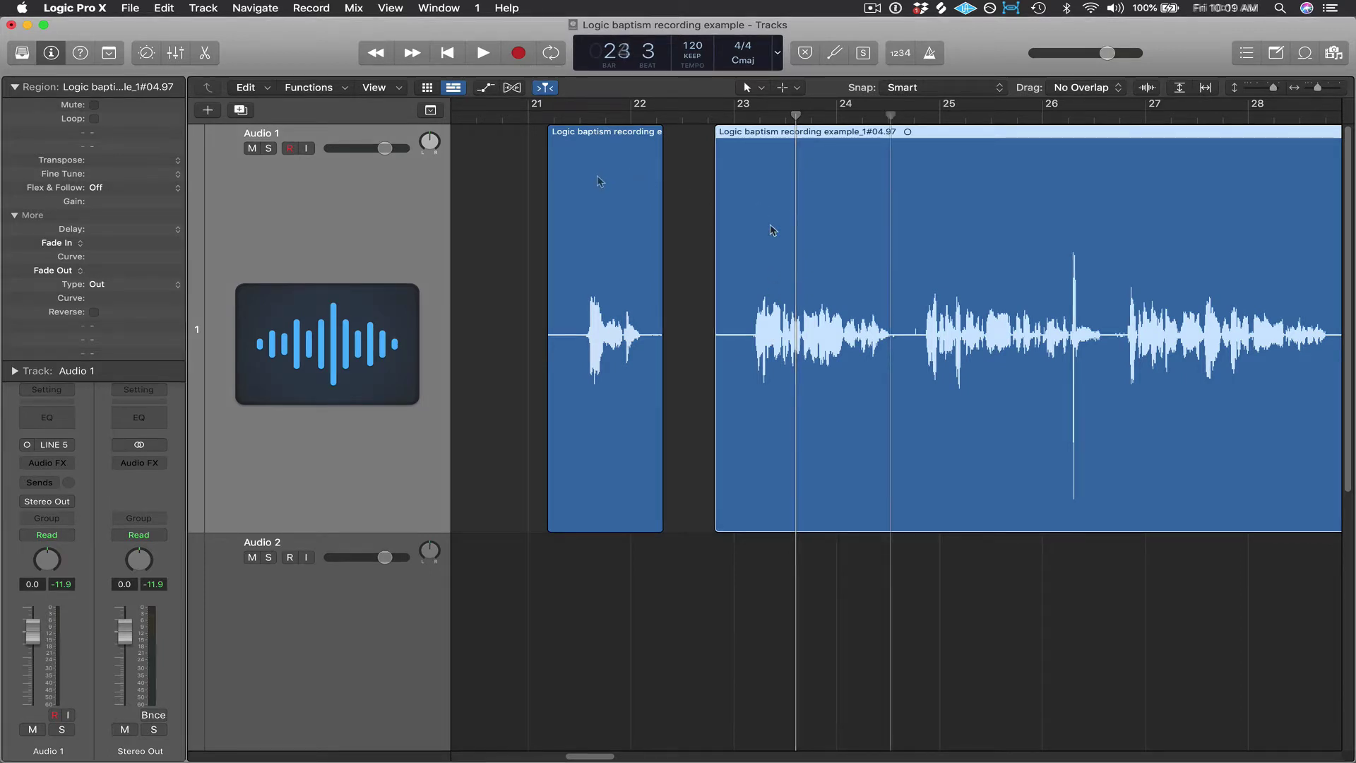
Step: Move the short region toward the long one and play from bar 22 to hear the gap
drag(599, 181, 661, 185)
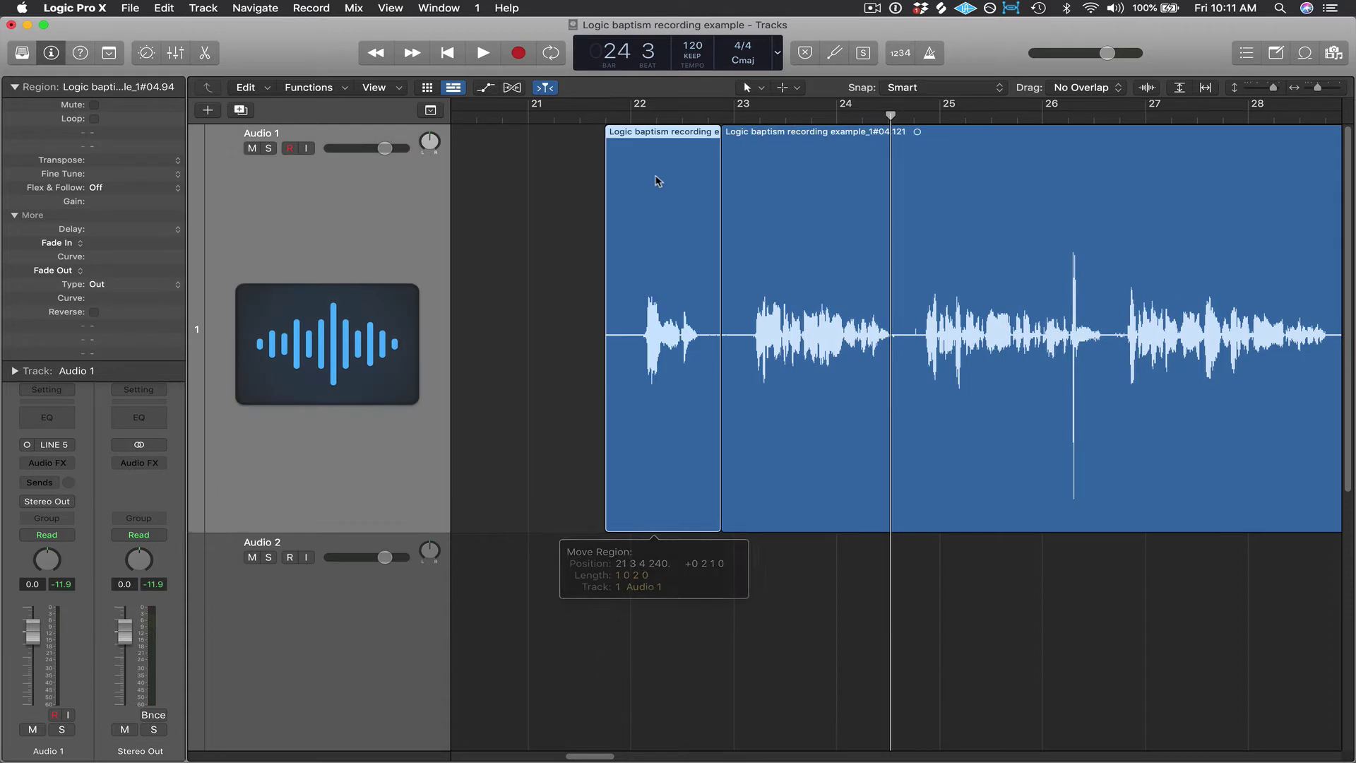
click(638, 117)
key(space)
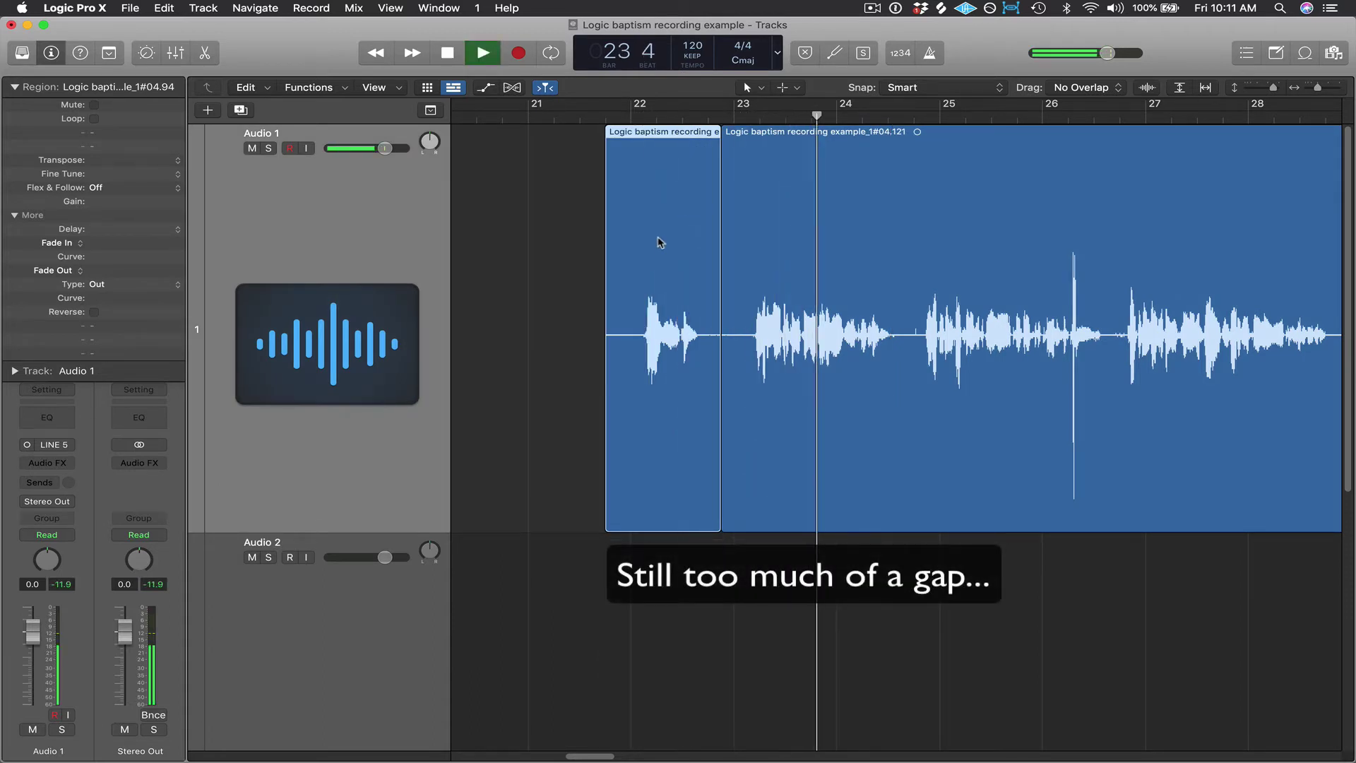
key(space)
Step: Nudge the short region further right to bar 23 and replay to check the gap has closed
drag(657, 243, 684, 248)
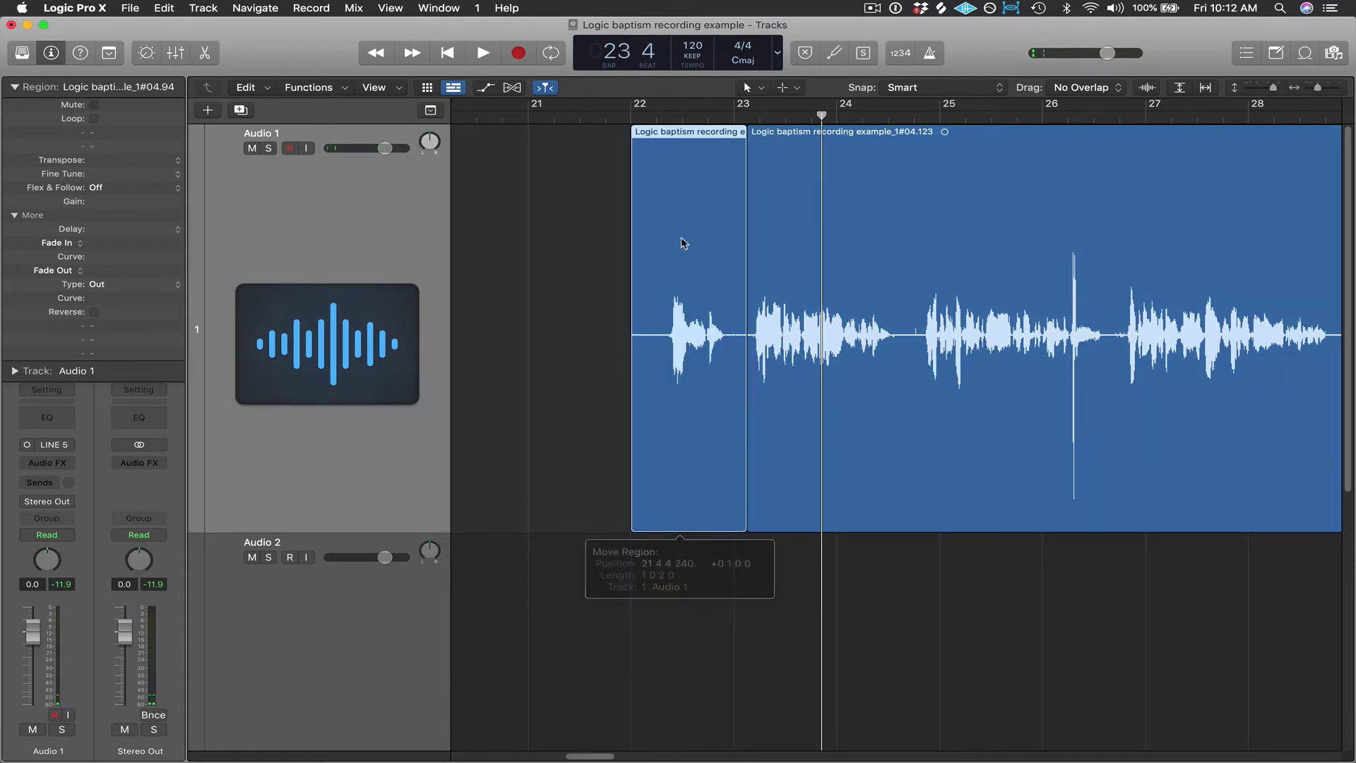
key(space)
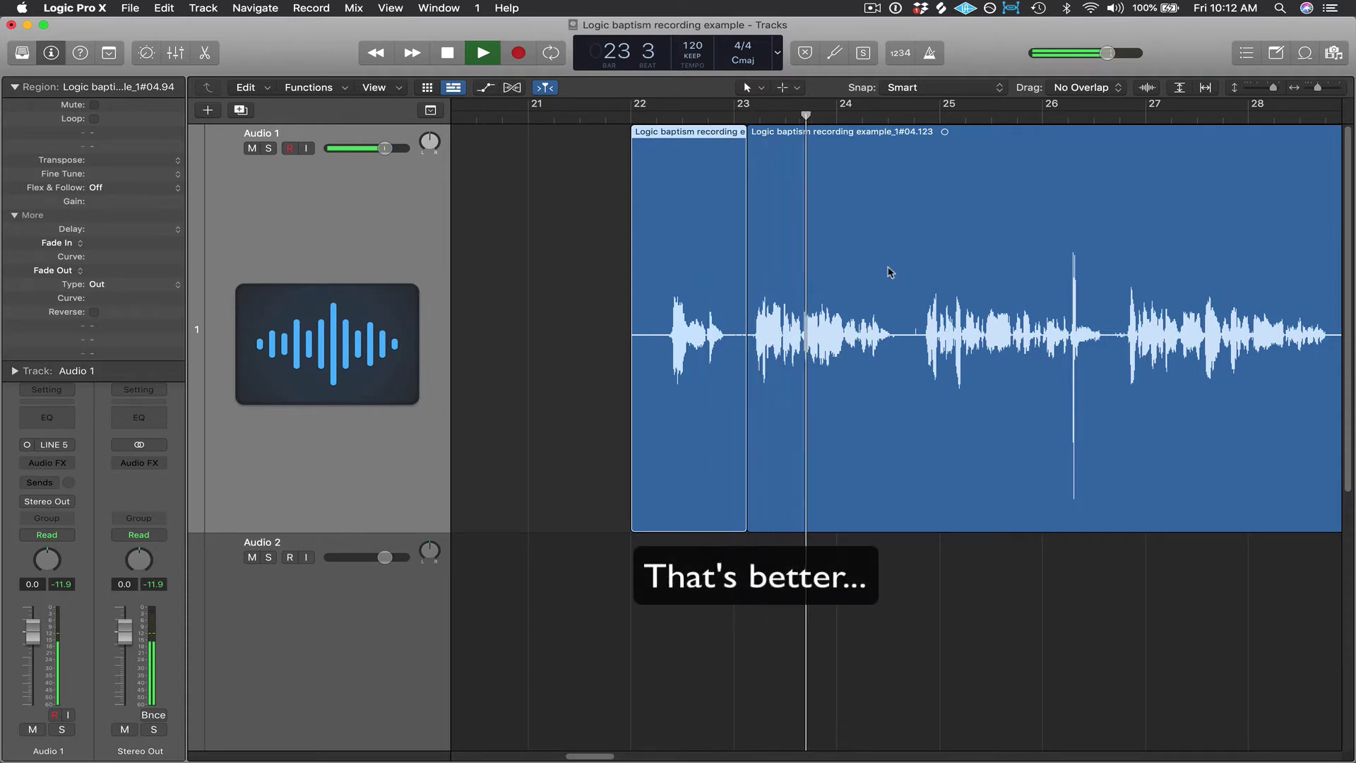
key(space)
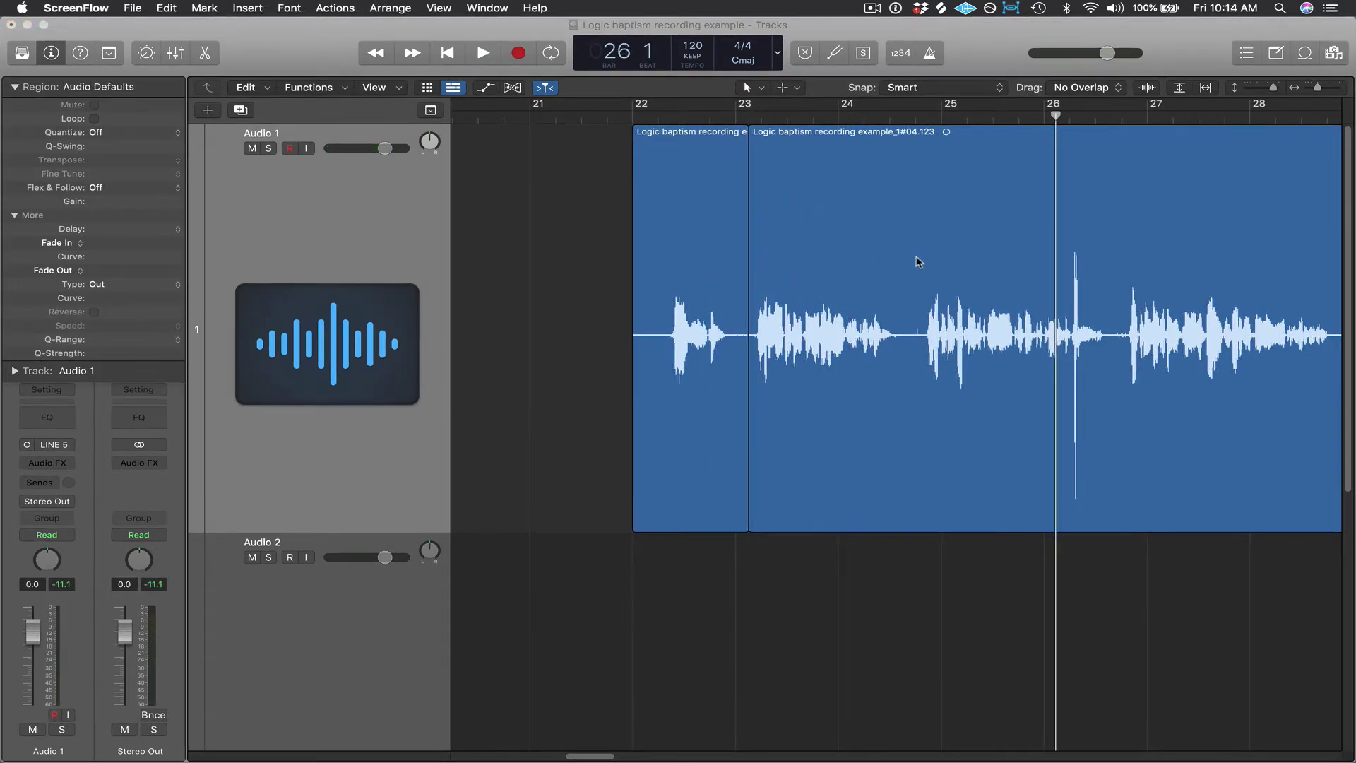
click(918, 262)
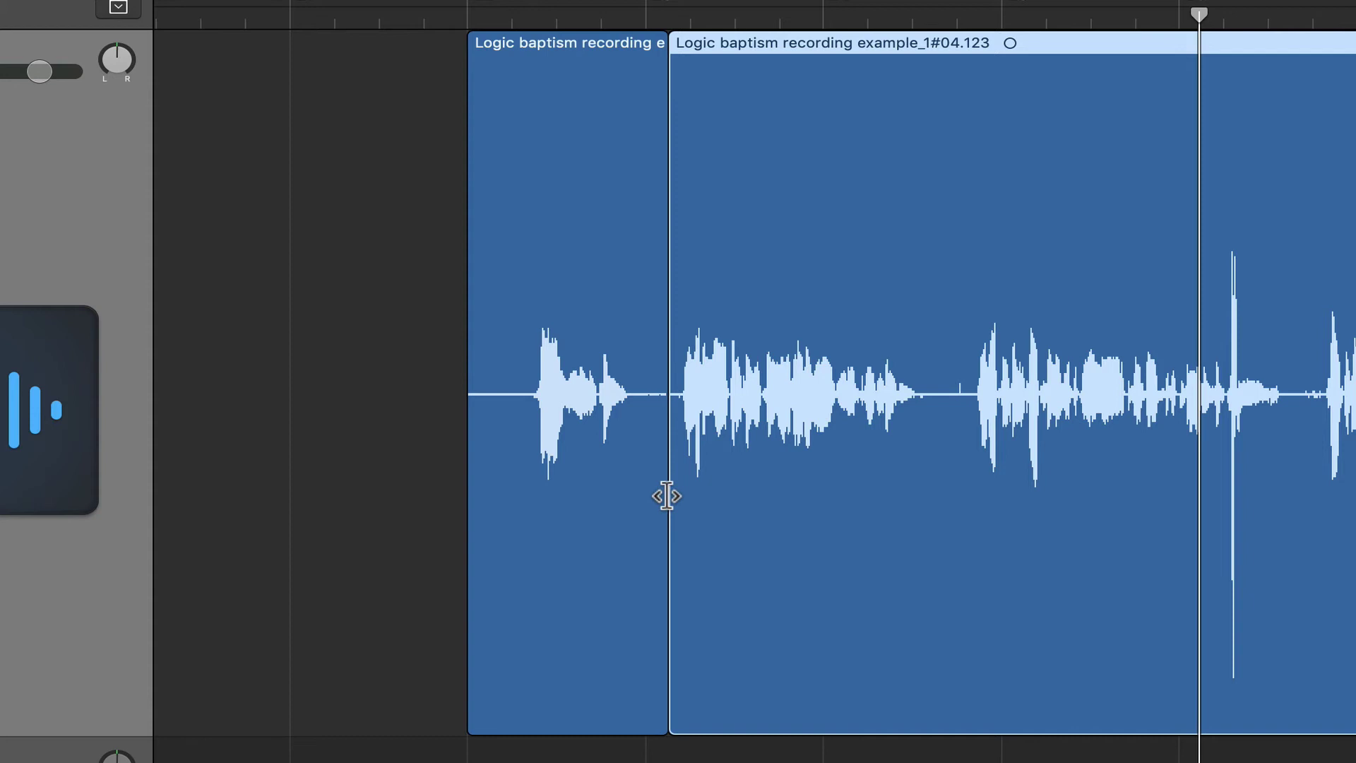
Step: Drag the junction between the two regions left so the long '#04.123' region starts sooner
mouse_move(667, 496)
mouse_down()
mouse_move(626, 481)
mouse_move(656, 489)
mouse_move(648, 480)
mouse_up()
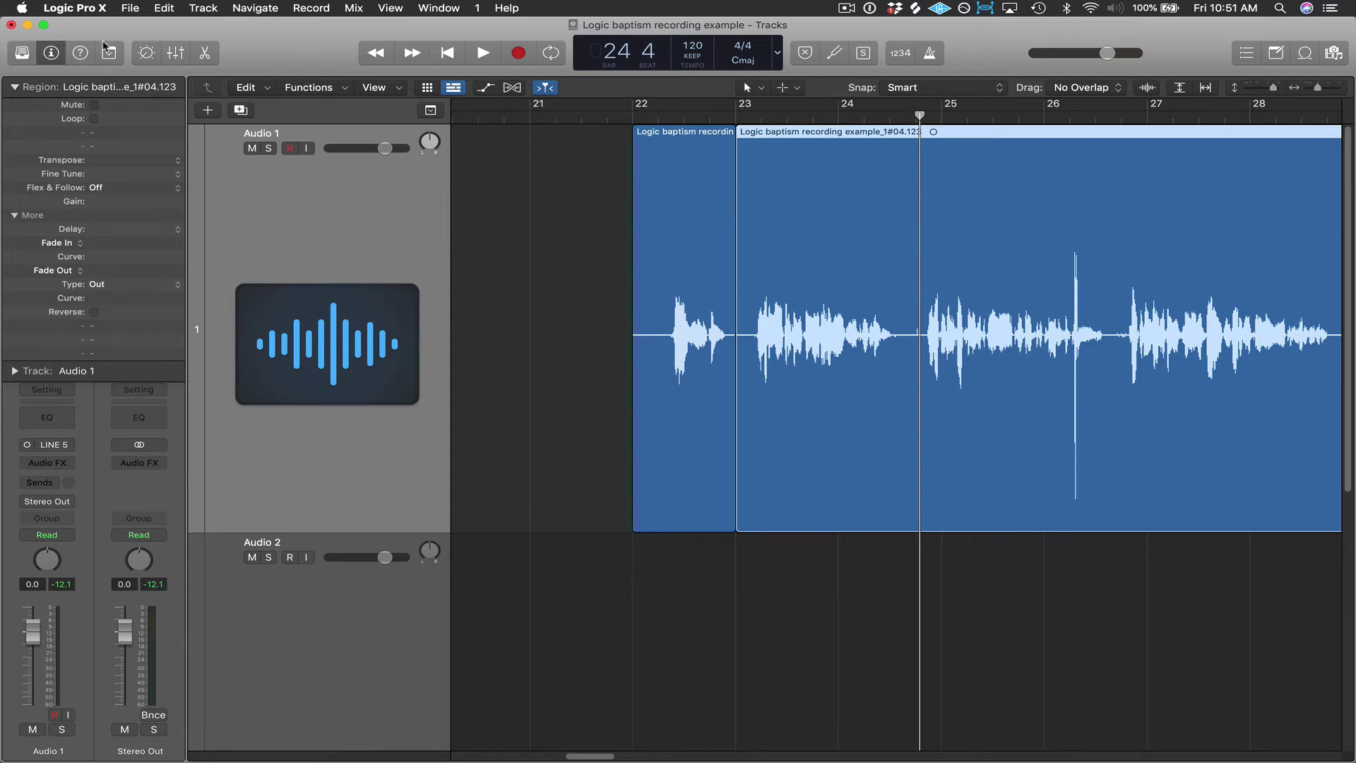
click(83, 11)
mouse_move(80, 48)
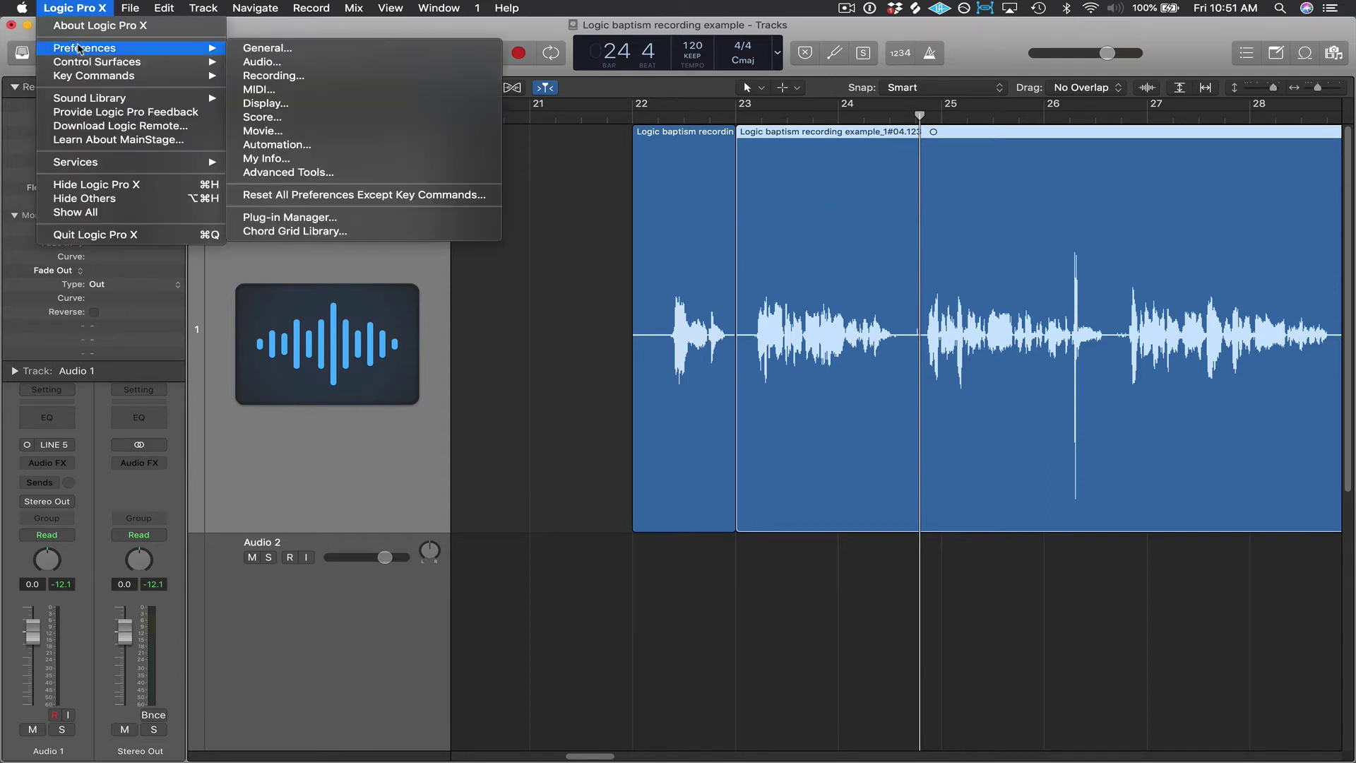
click(259, 54)
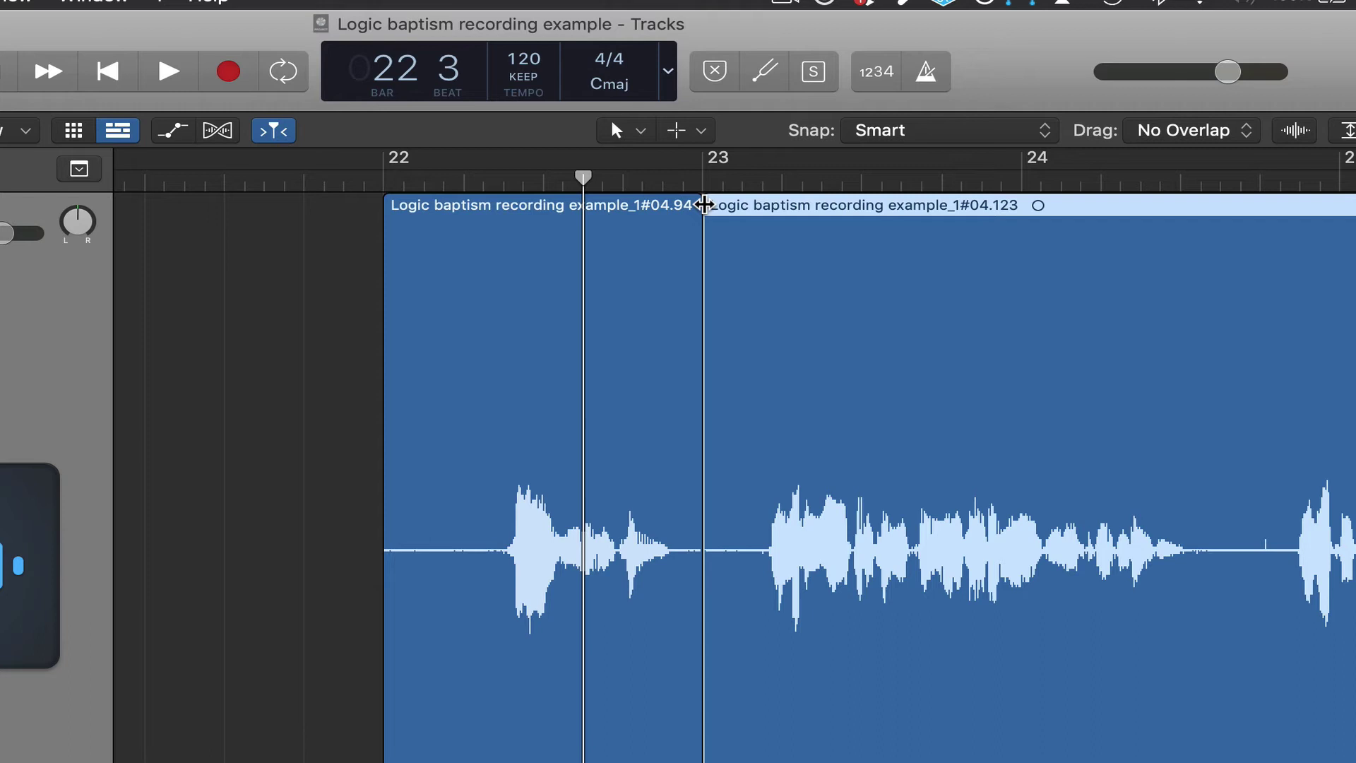
Step: Draw a fade-out at the short region's end and a fade-in at the '#04.123' region's start
drag(693, 205, 649, 204)
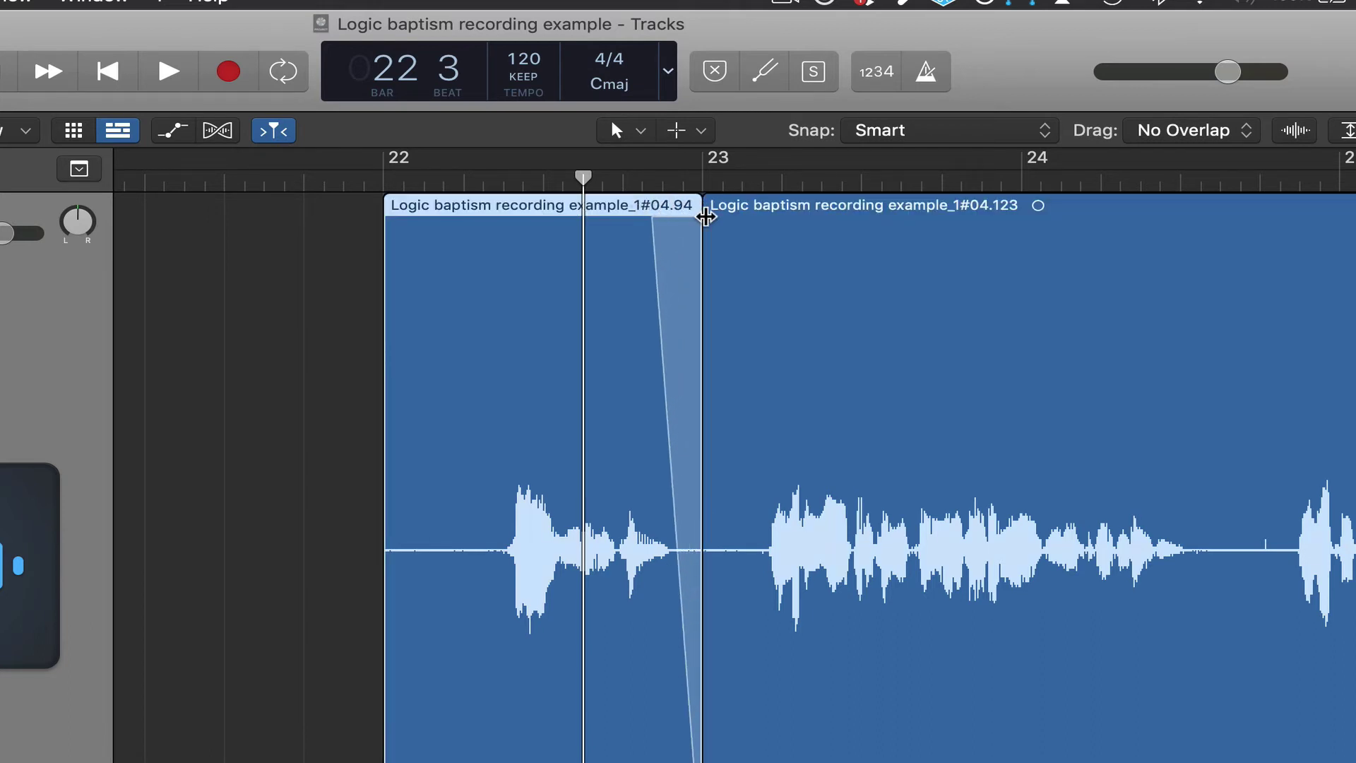
click(707, 211)
drag(708, 212, 754, 212)
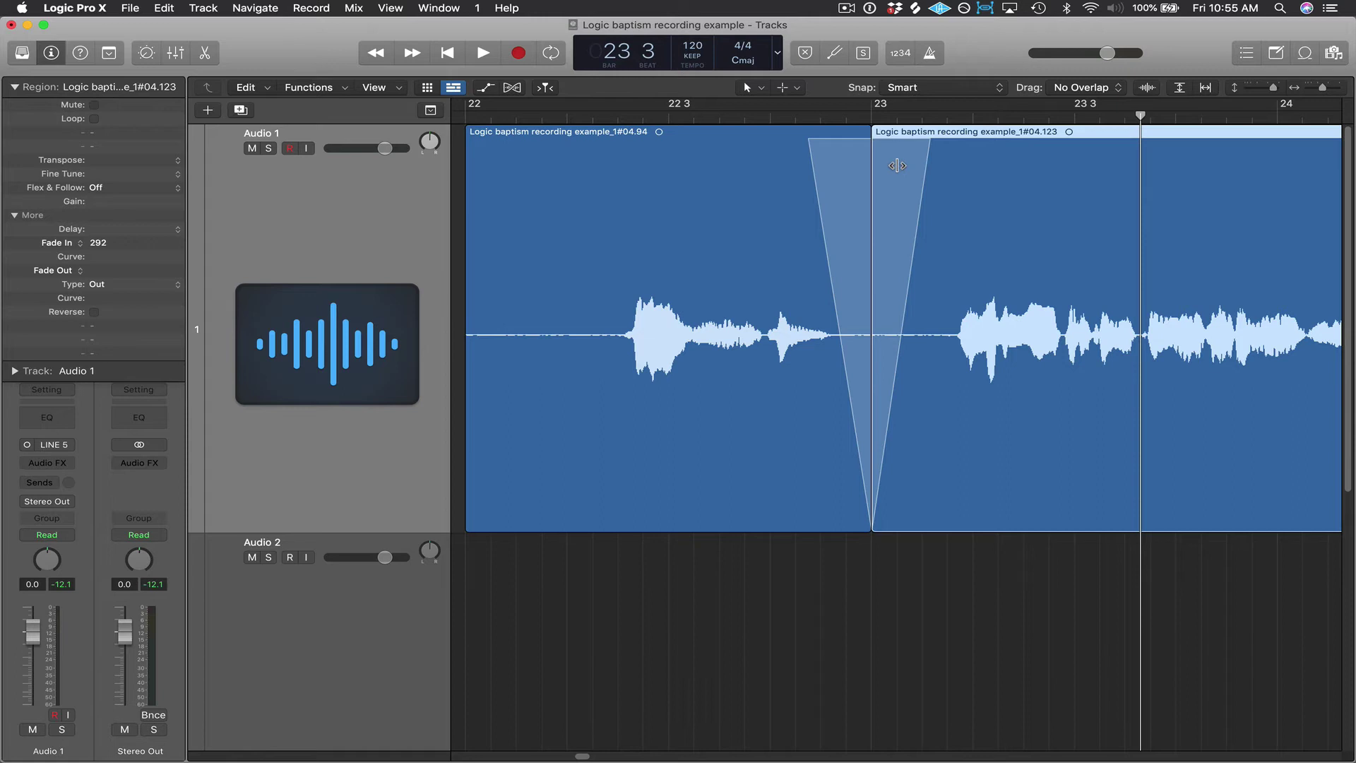
drag(897, 165, 975, 252)
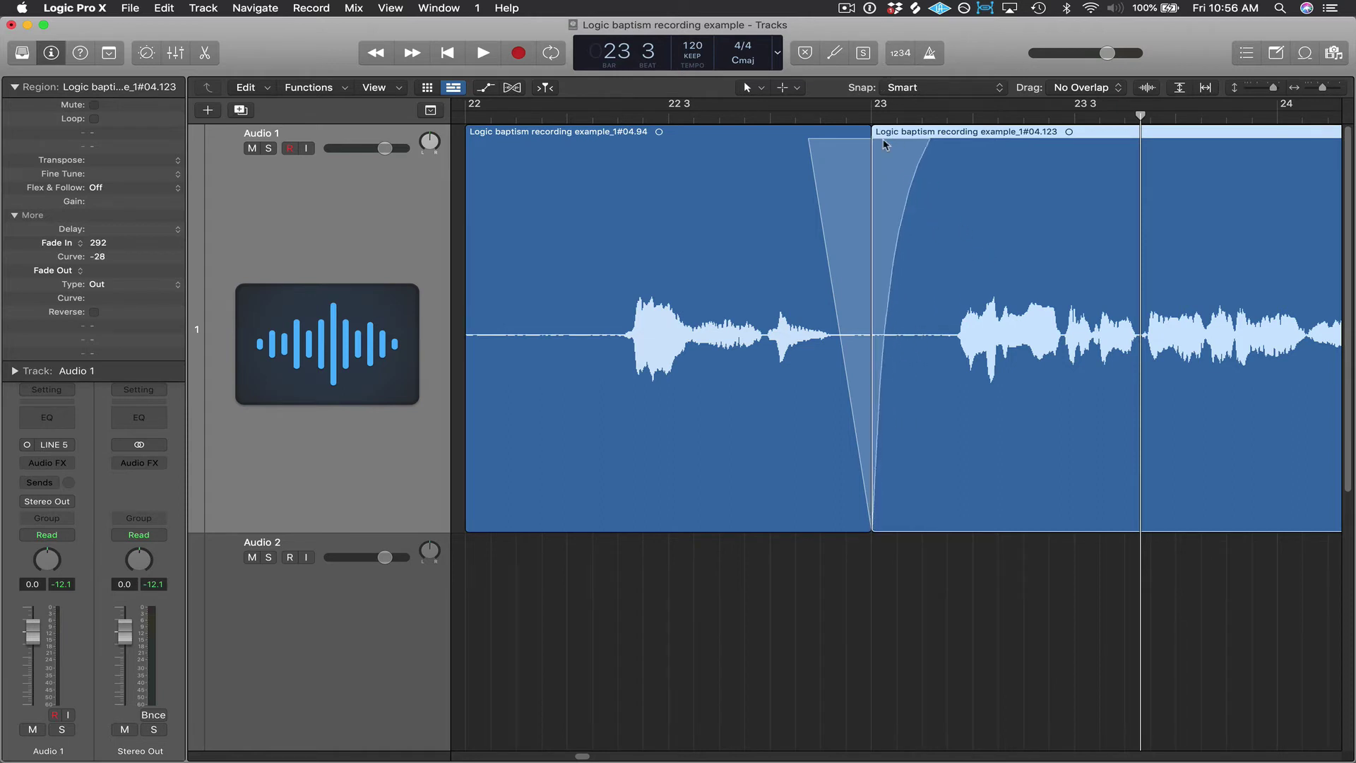
drag(886, 145, 911, 286)
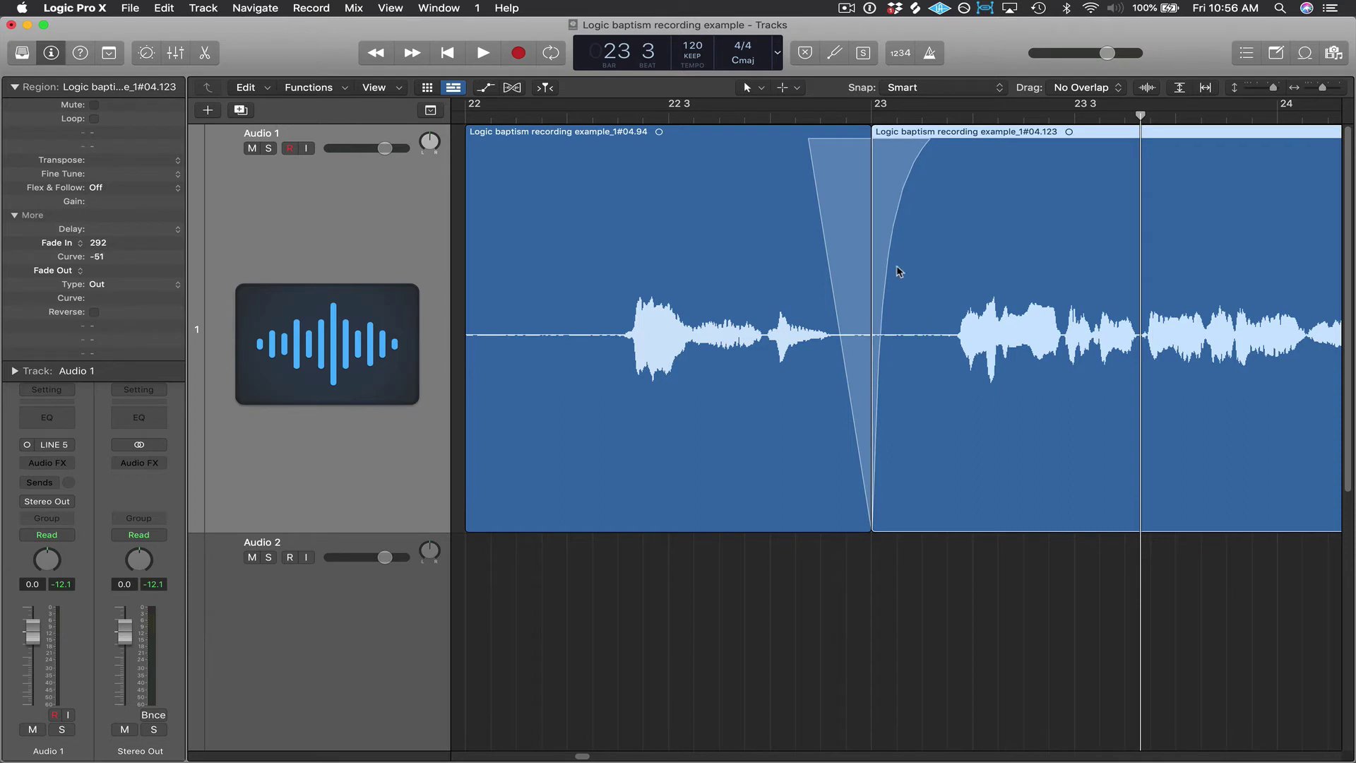
mouse_move(847, 161)
mouse_down()
mouse_move(729, 197)
mouse_move(875, 160)
mouse_move(837, 161)
mouse_up()
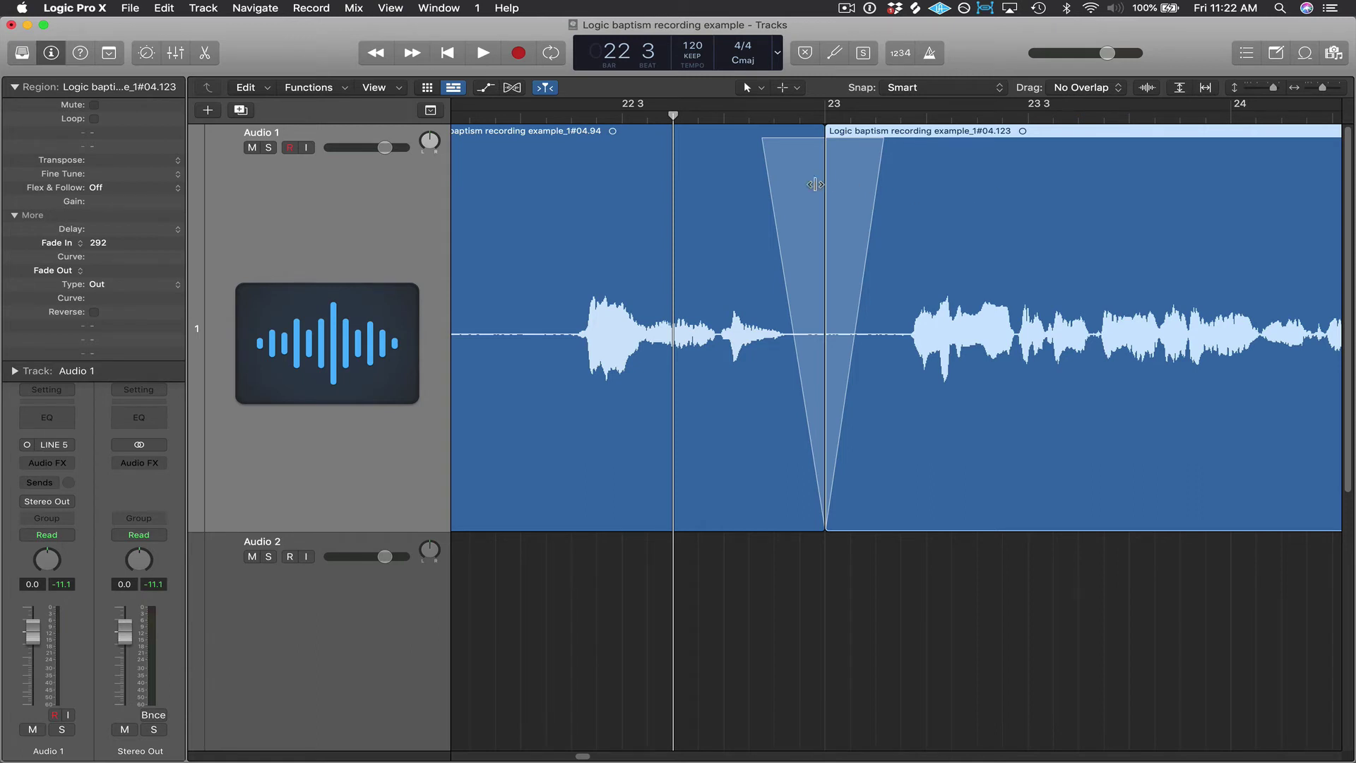
click(738, 170)
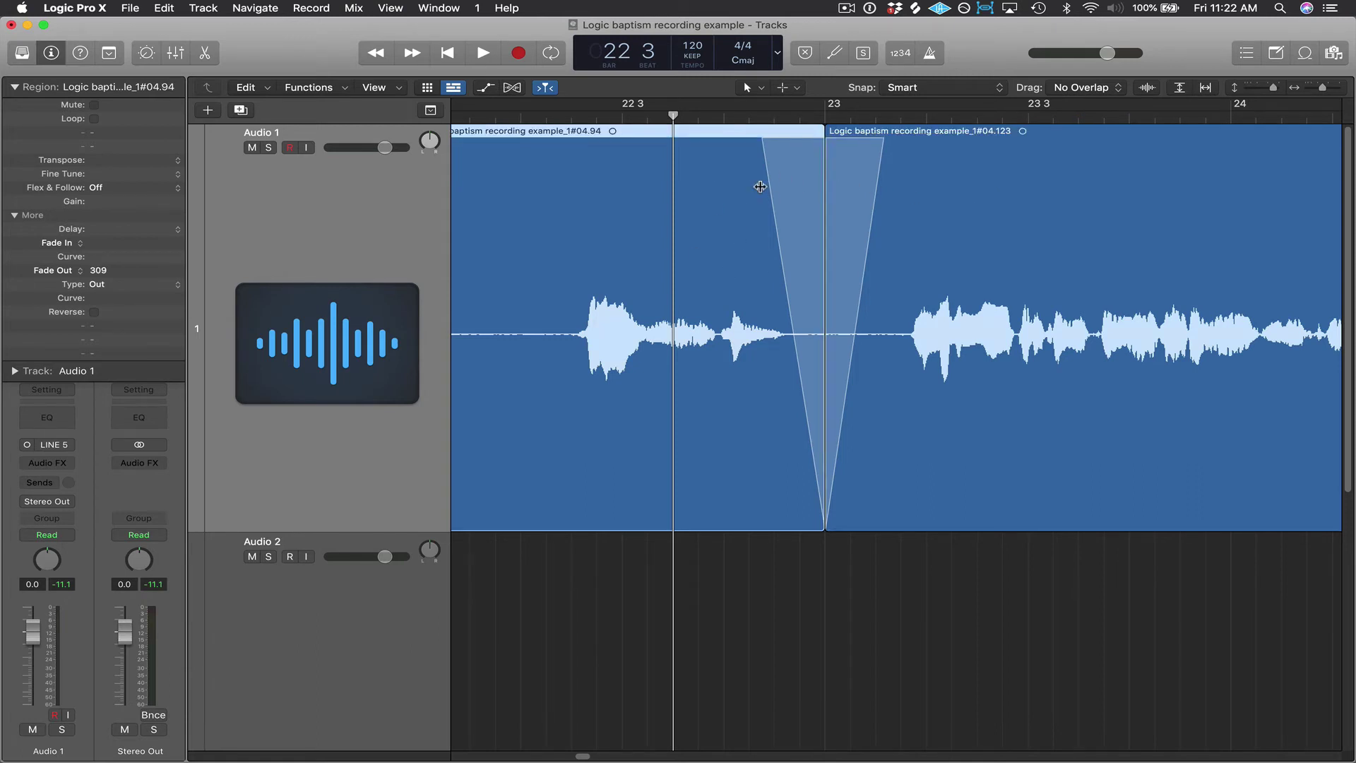
click(969, 147)
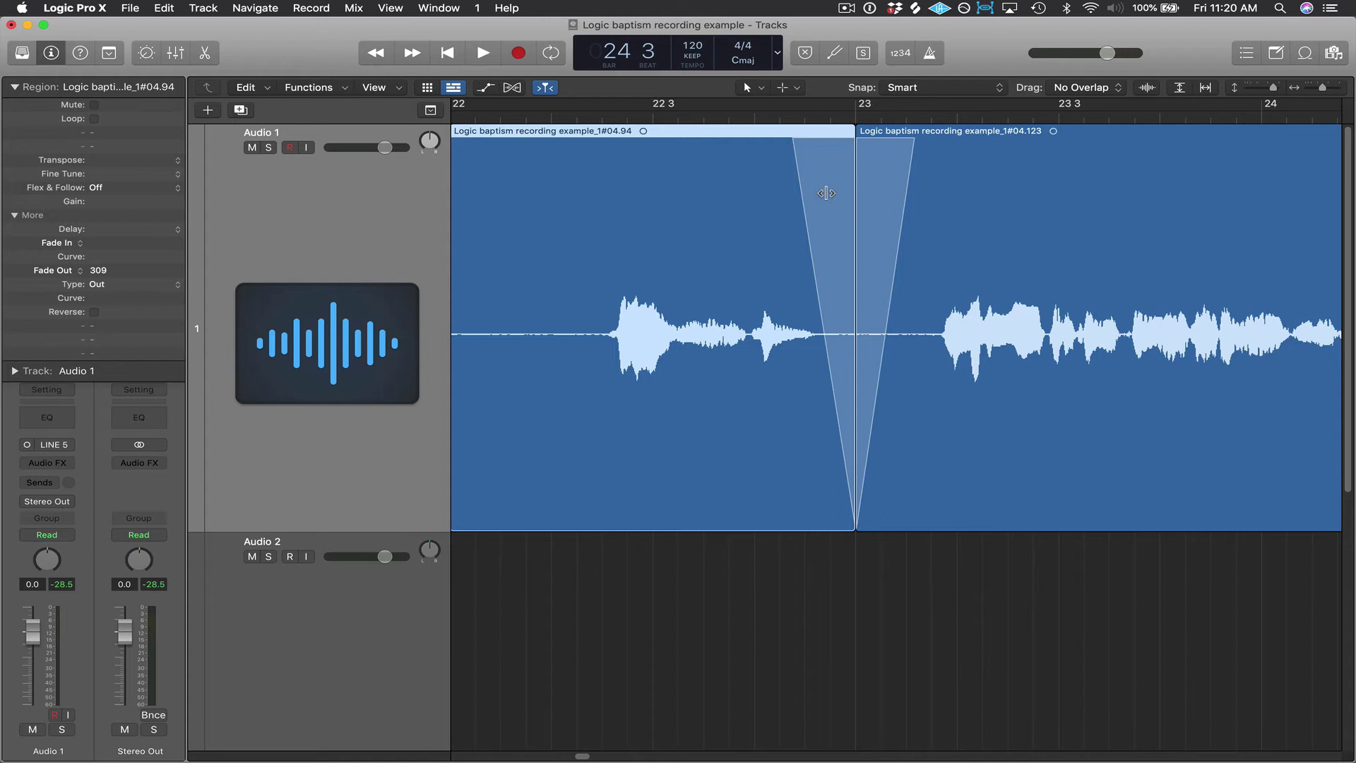
Step: Remove the short region's fade-out and the long region's fade-in, leaving a plain cut
right_click(827, 194)
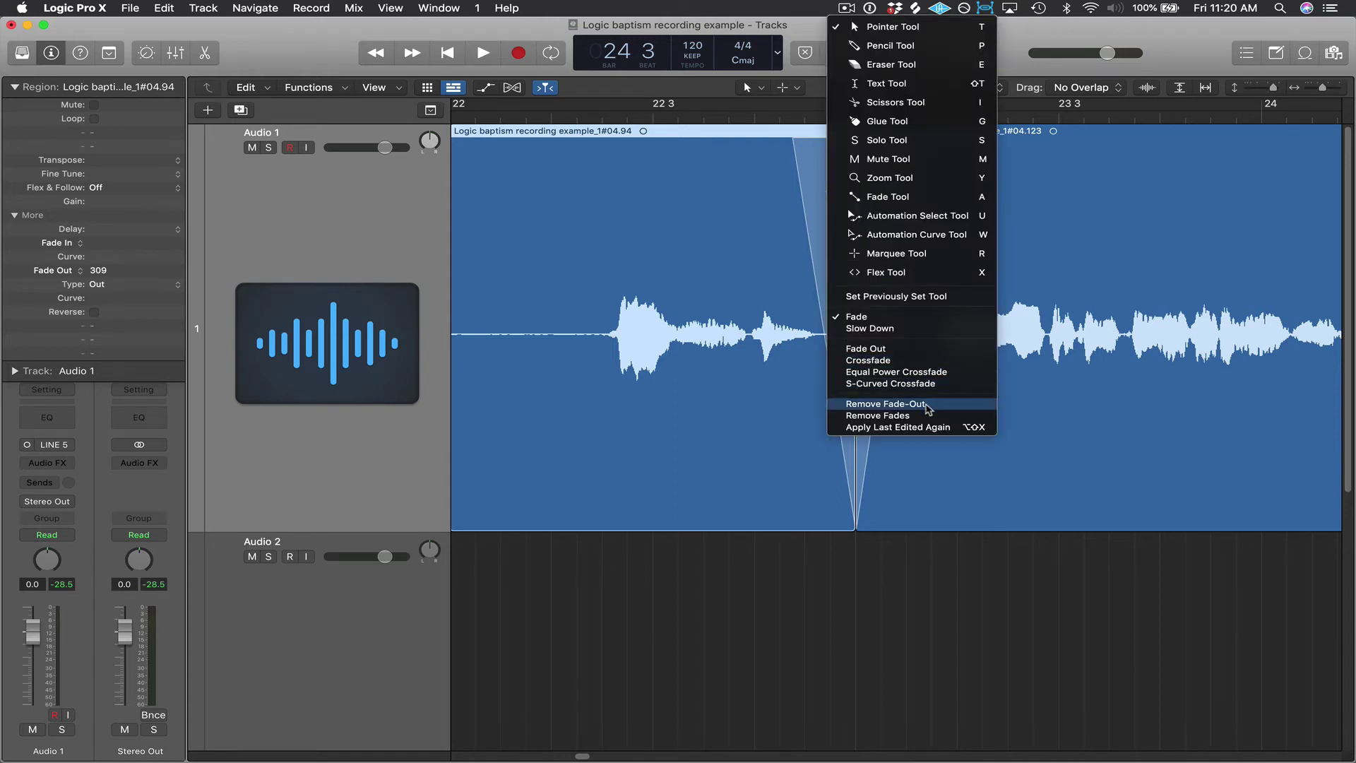
click(927, 406)
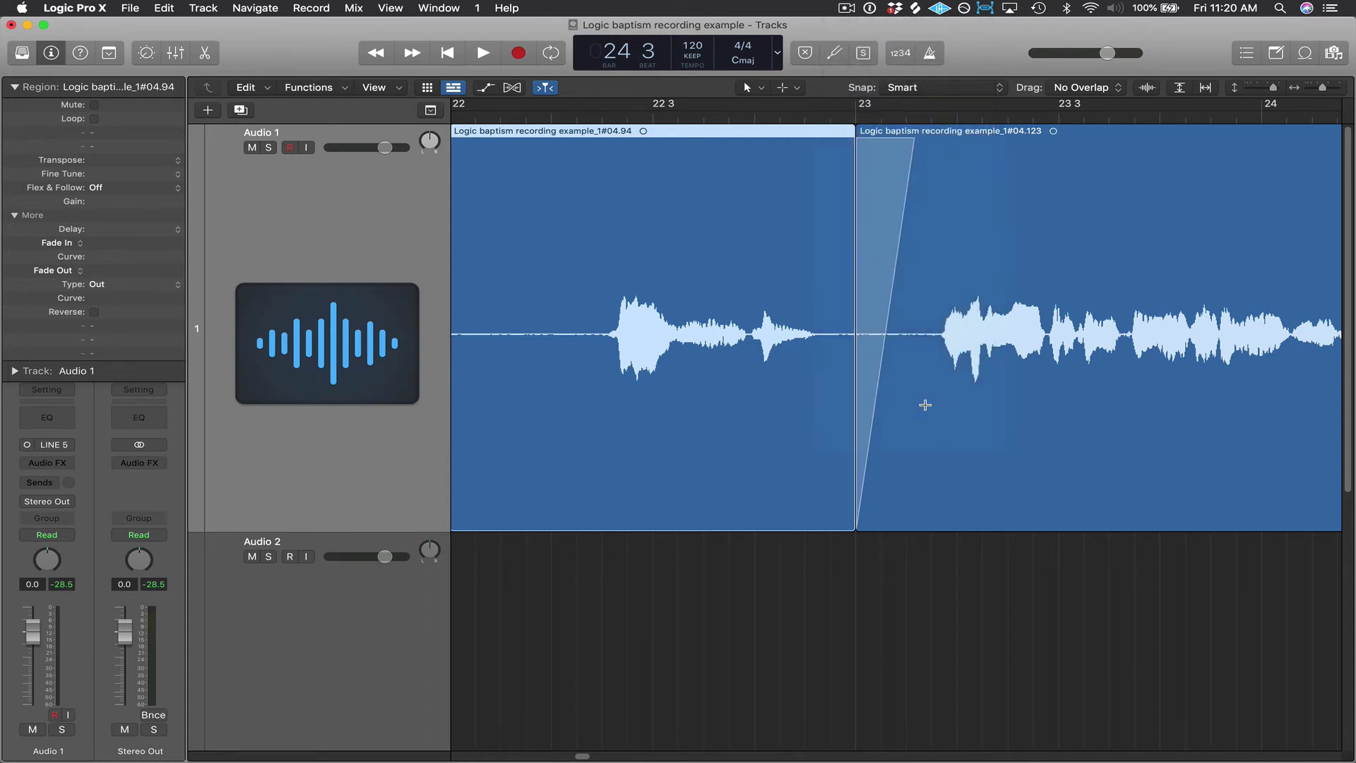
click(901, 178)
right_click(889, 178)
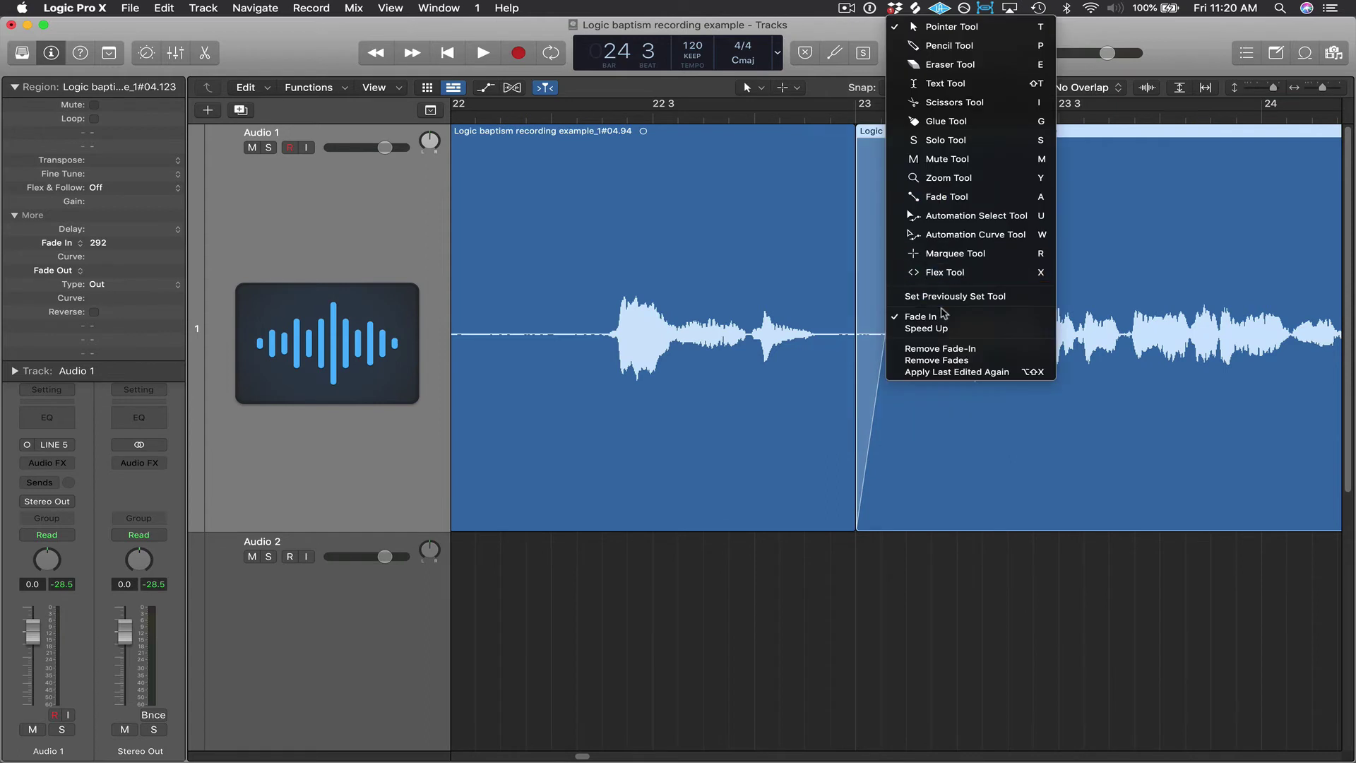
click(985, 349)
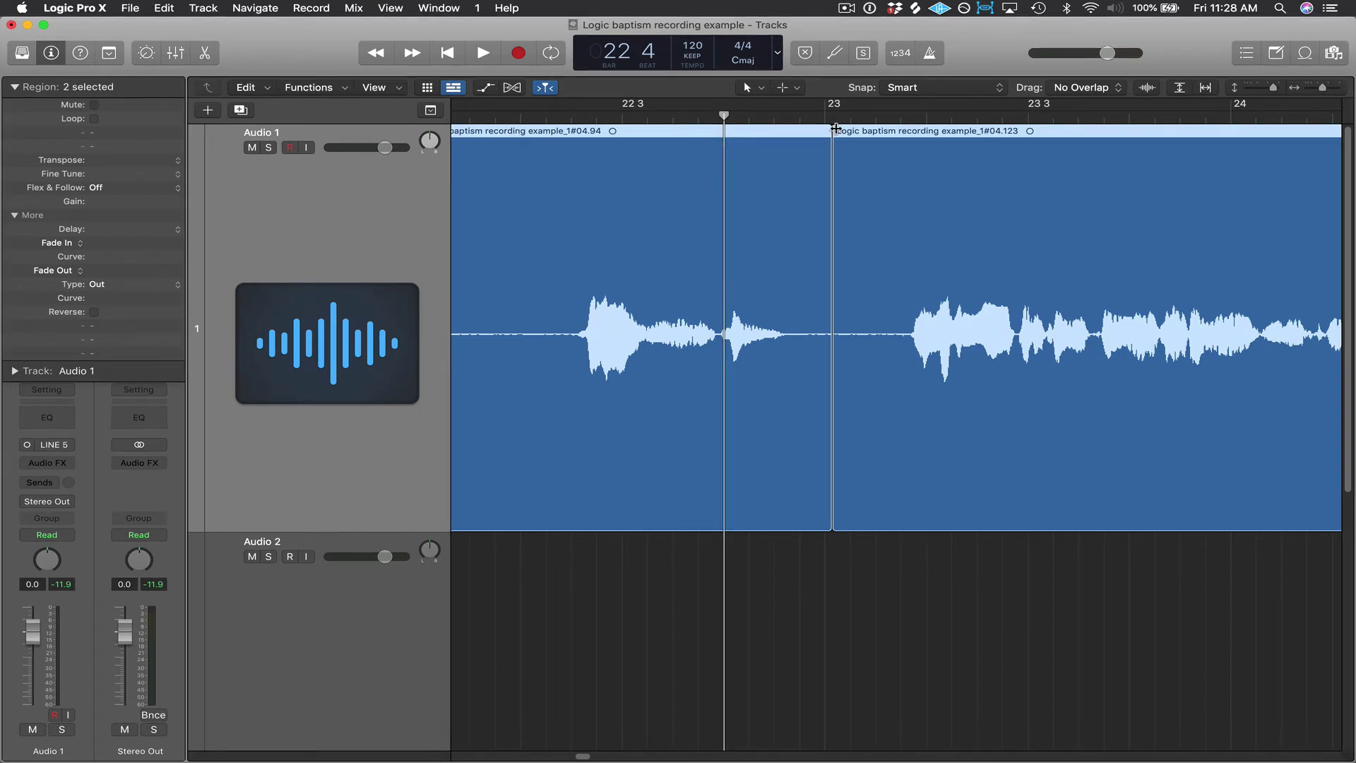
Step: Draw a crossfade at the junction just before bar 23, curve it and adjust its length
mouse_move(833, 127)
mouse_down()
mouse_move(706, 116)
mouse_move(808, 121)
mouse_up()
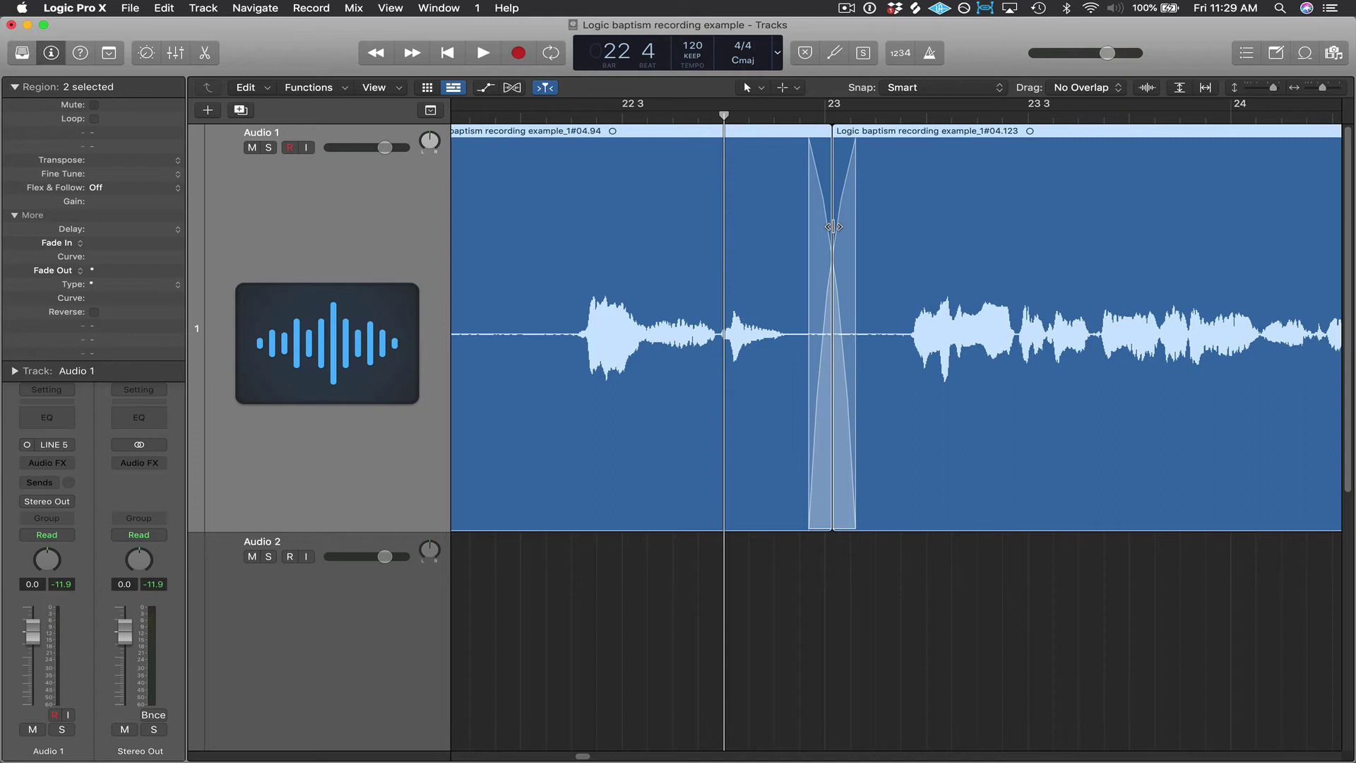
drag(833, 227, 826, 260)
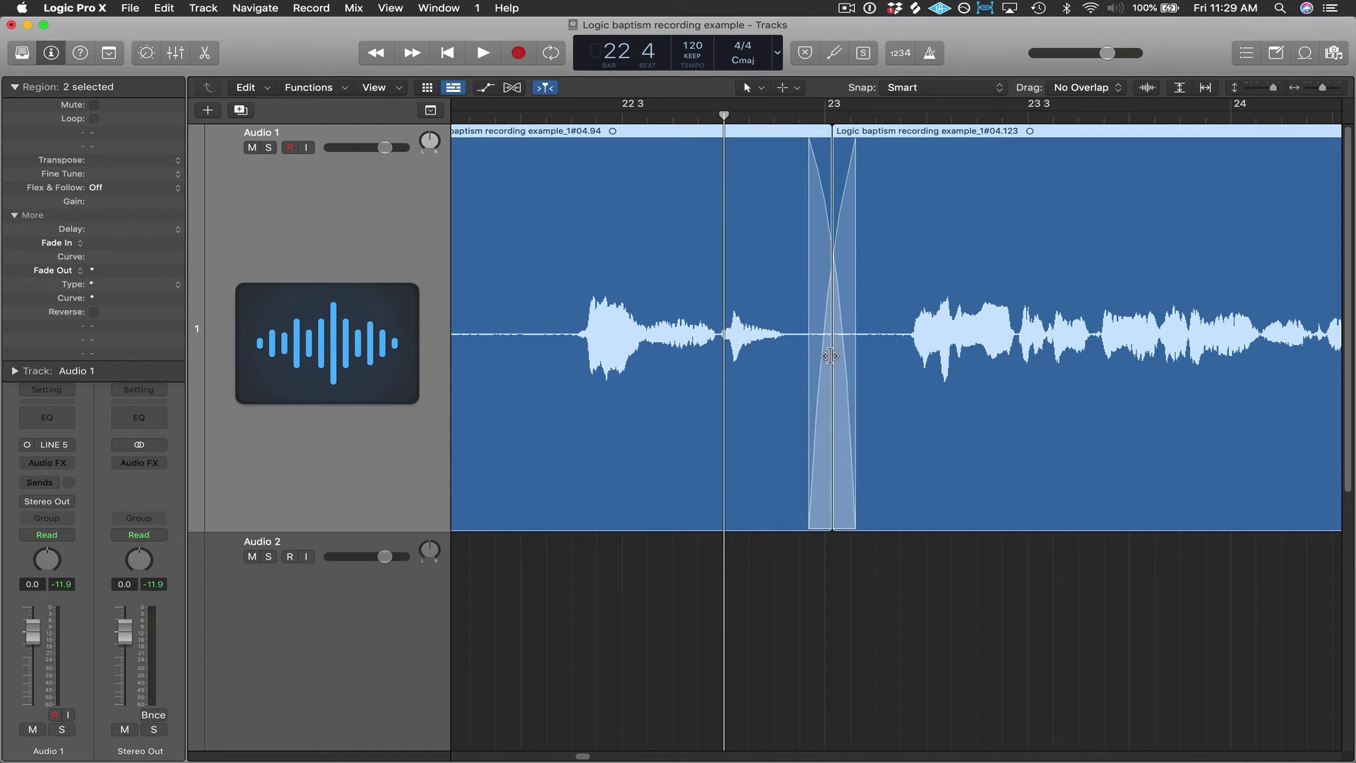
mouse_move(831, 355)
mouse_down()
mouse_move(894, 353)
mouse_move(752, 349)
mouse_move(828, 342)
mouse_up()
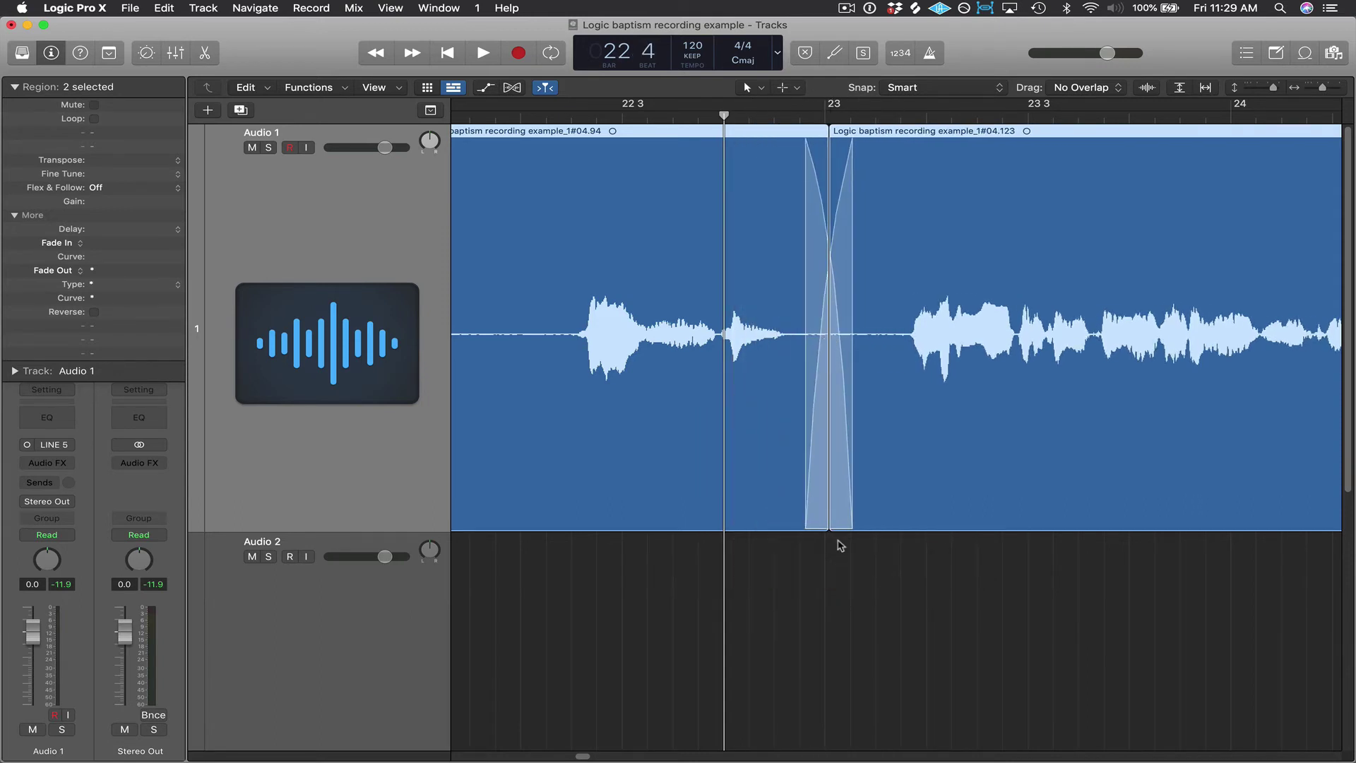
Step: Try moving the first region right with its crossfade, then undo the move
click(767, 228)
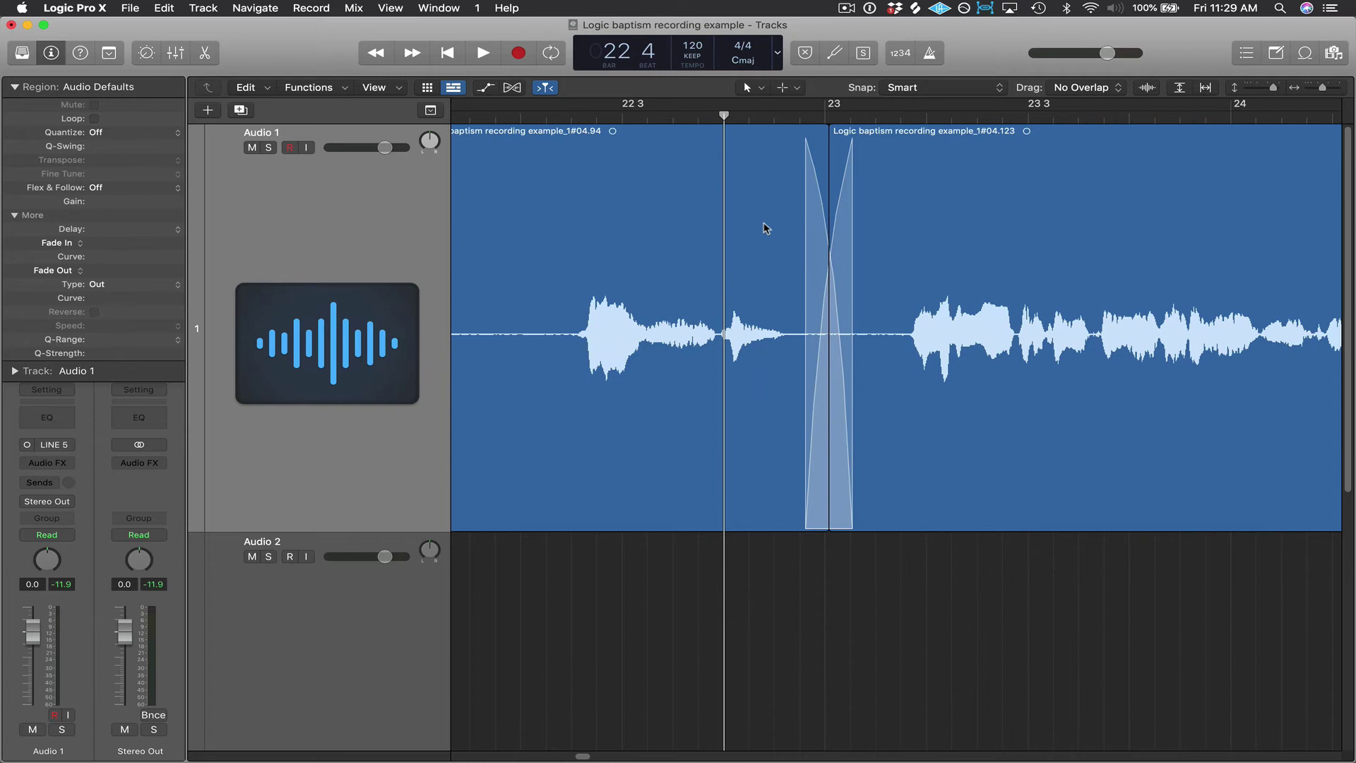
click(739, 173)
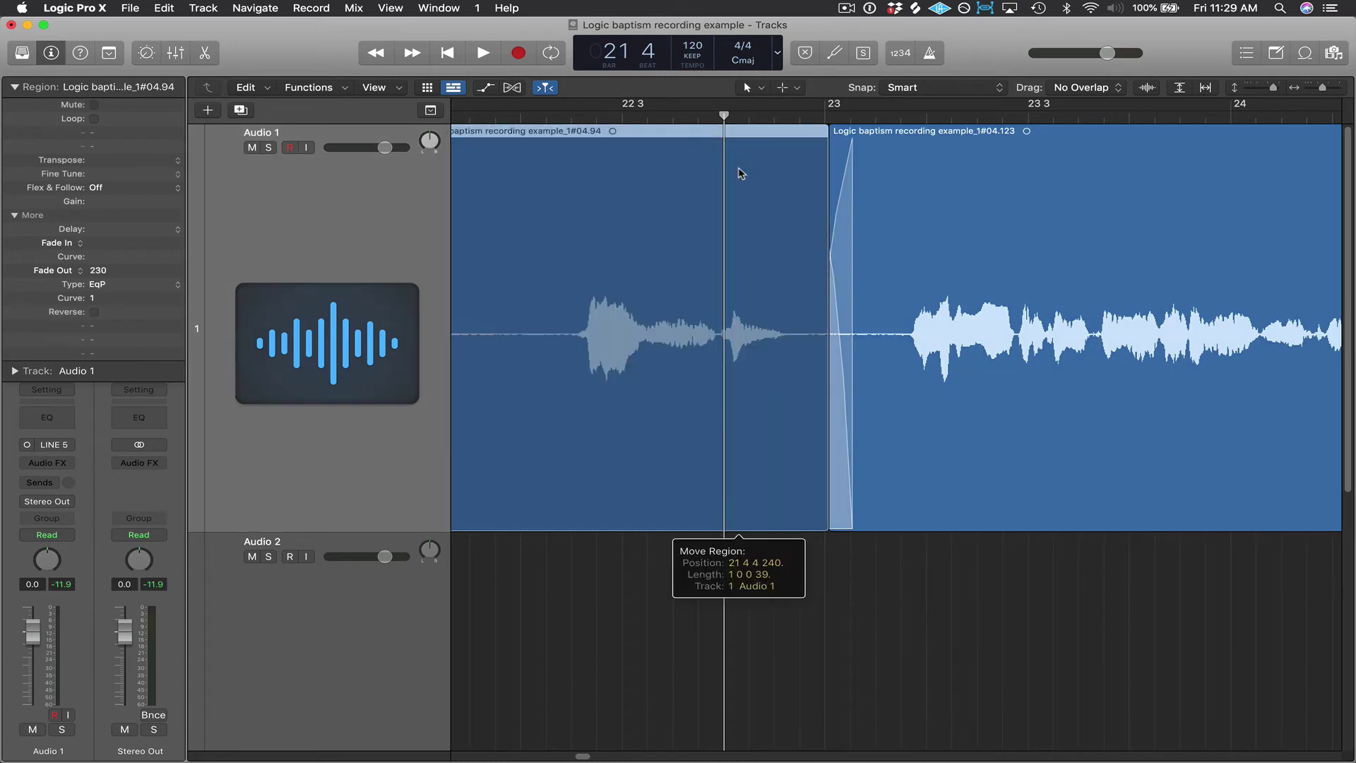
drag(739, 173, 783, 174)
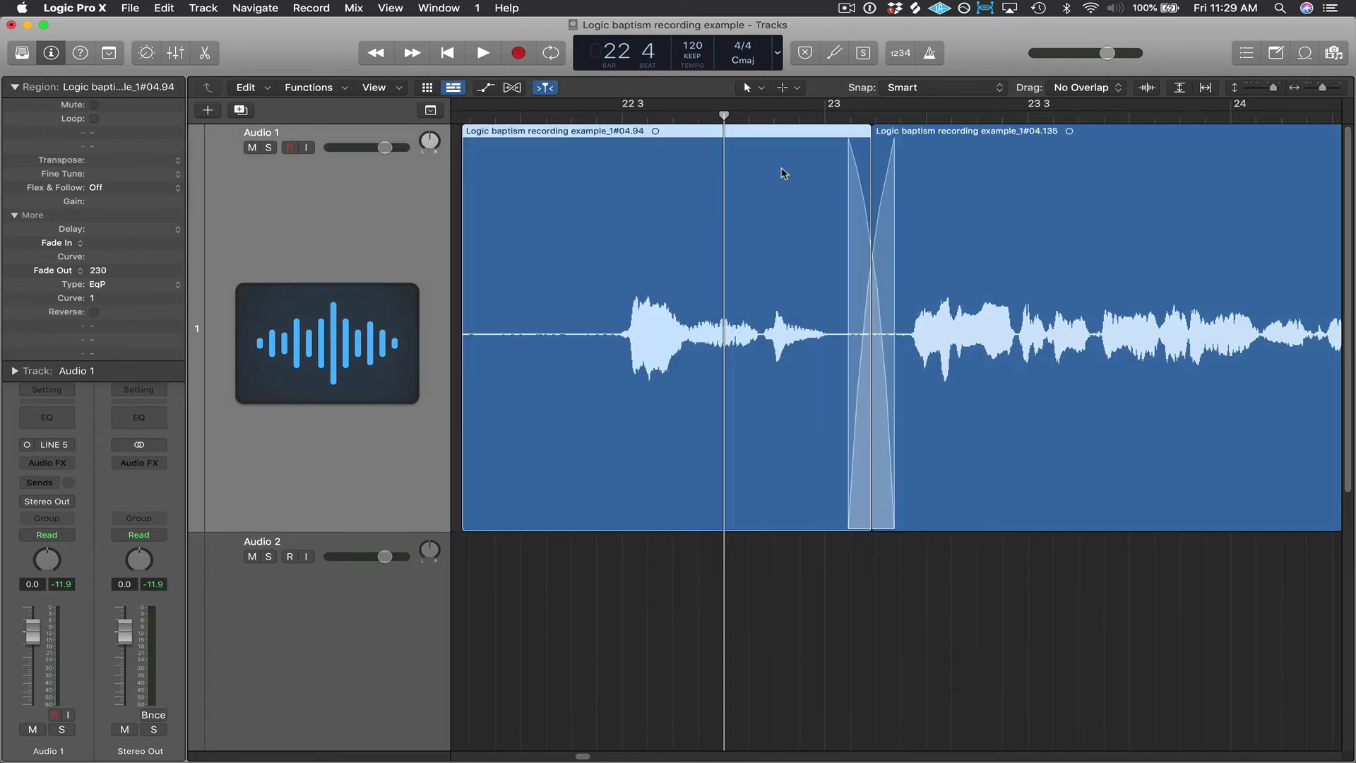
key(super+z)
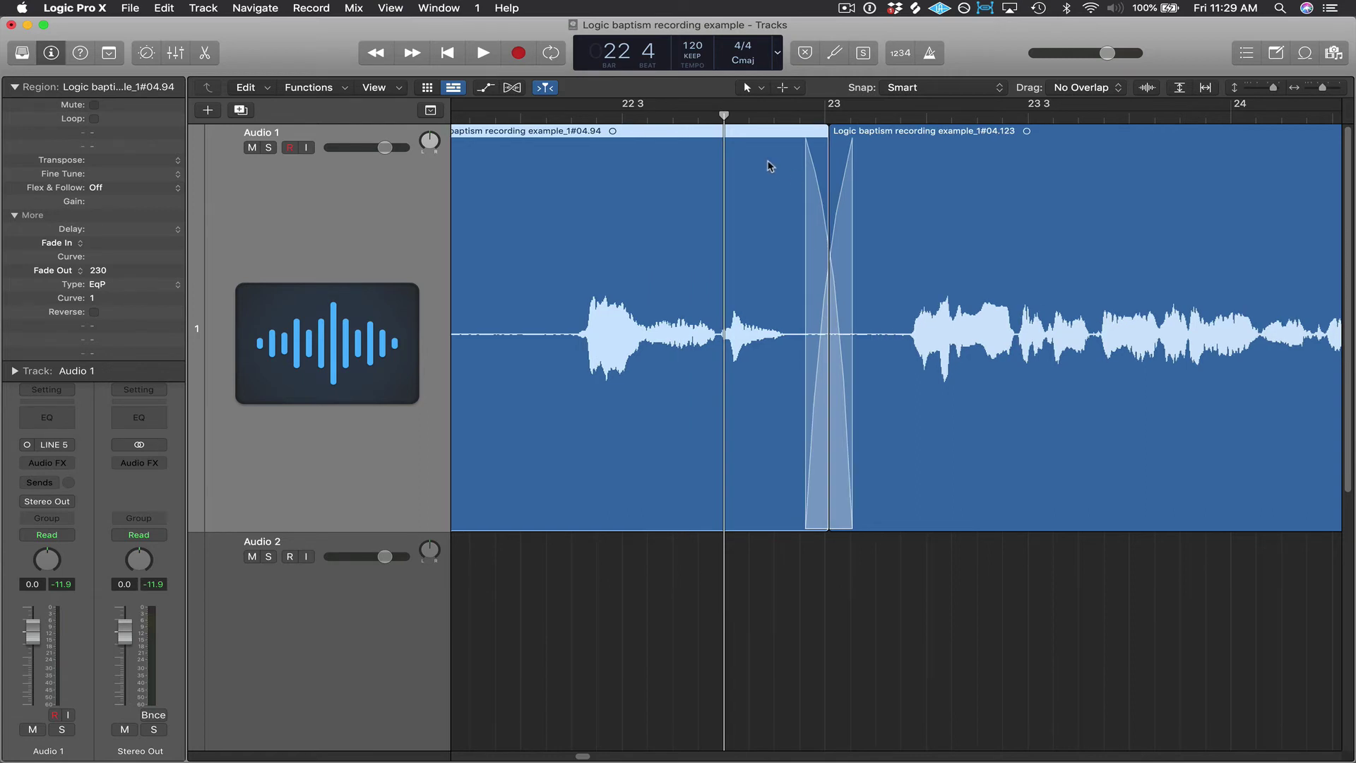
Step: Move the first region left, then extend the long region's start to overlap it near bar 22 beat 4
drag(769, 166, 710, 159)
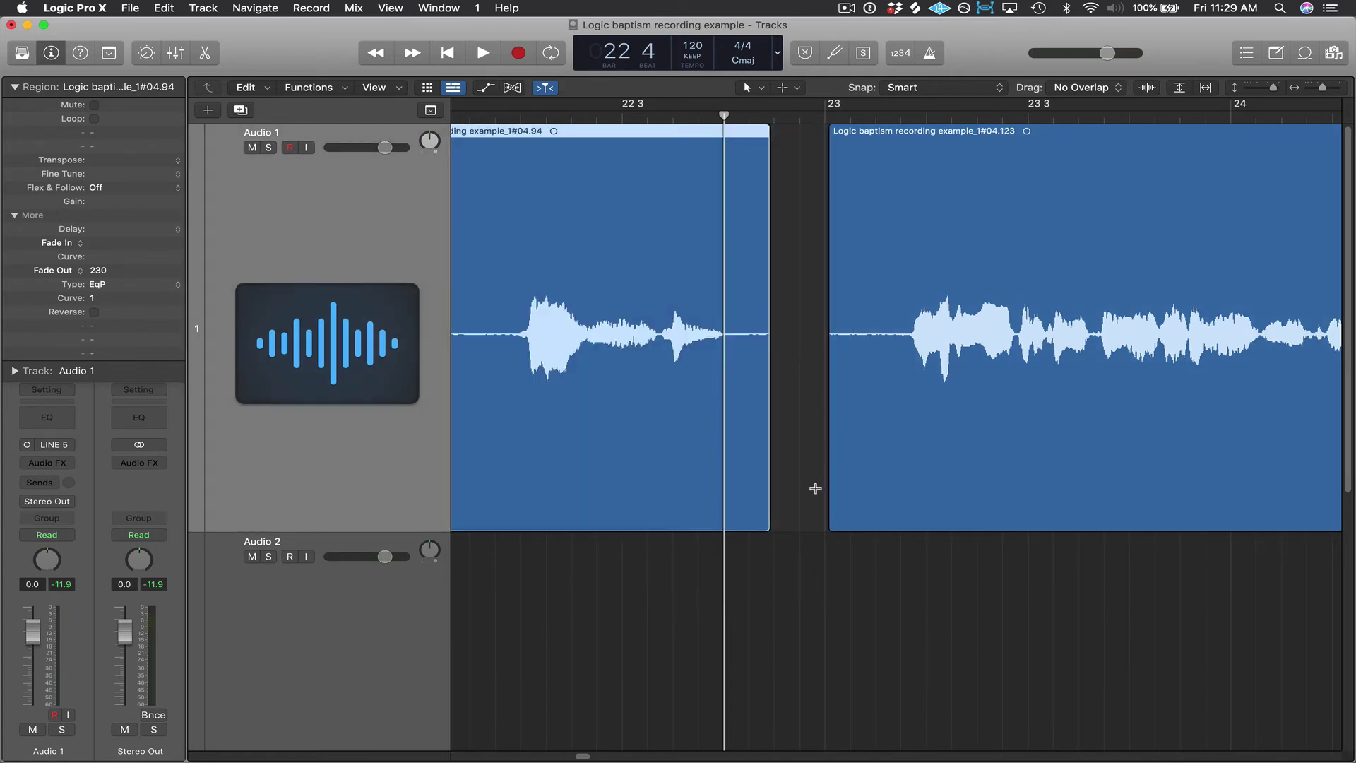
click(798, 188)
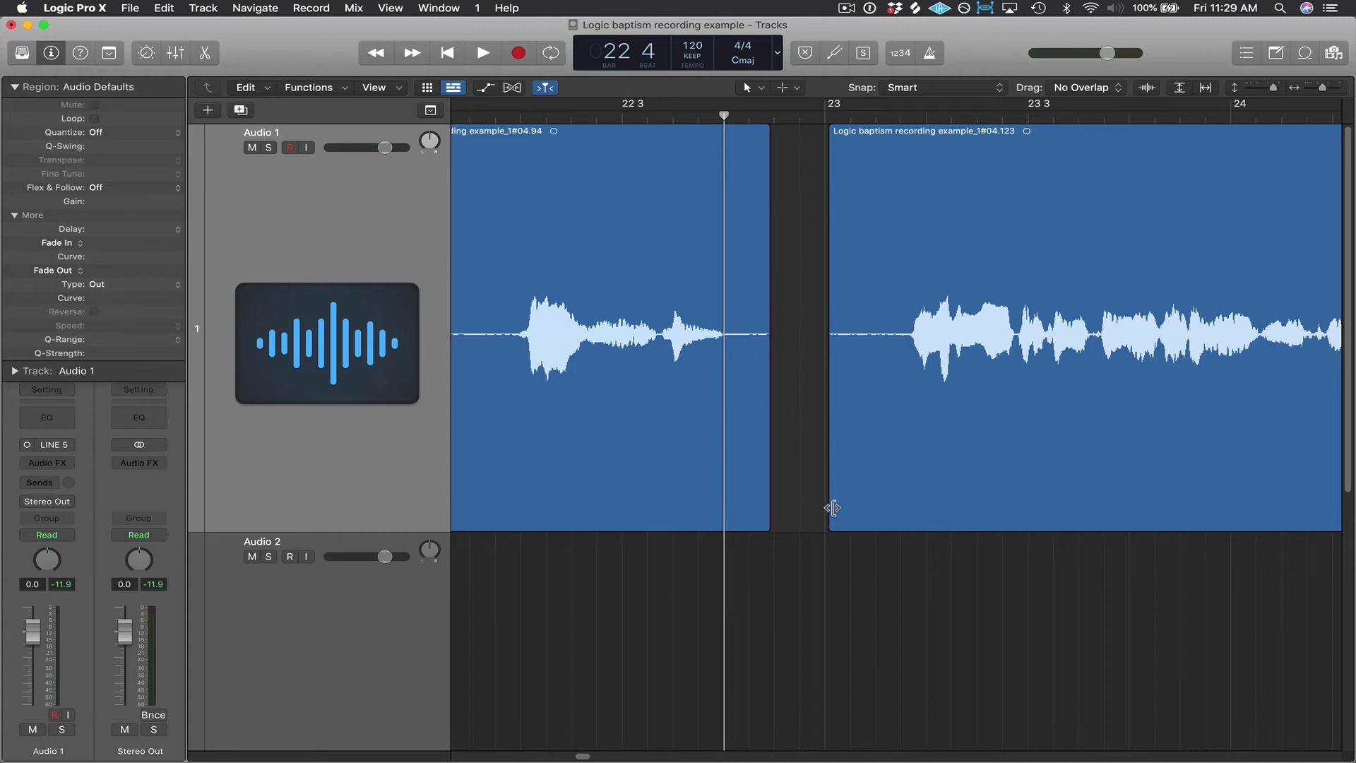
drag(832, 508, 762, 497)
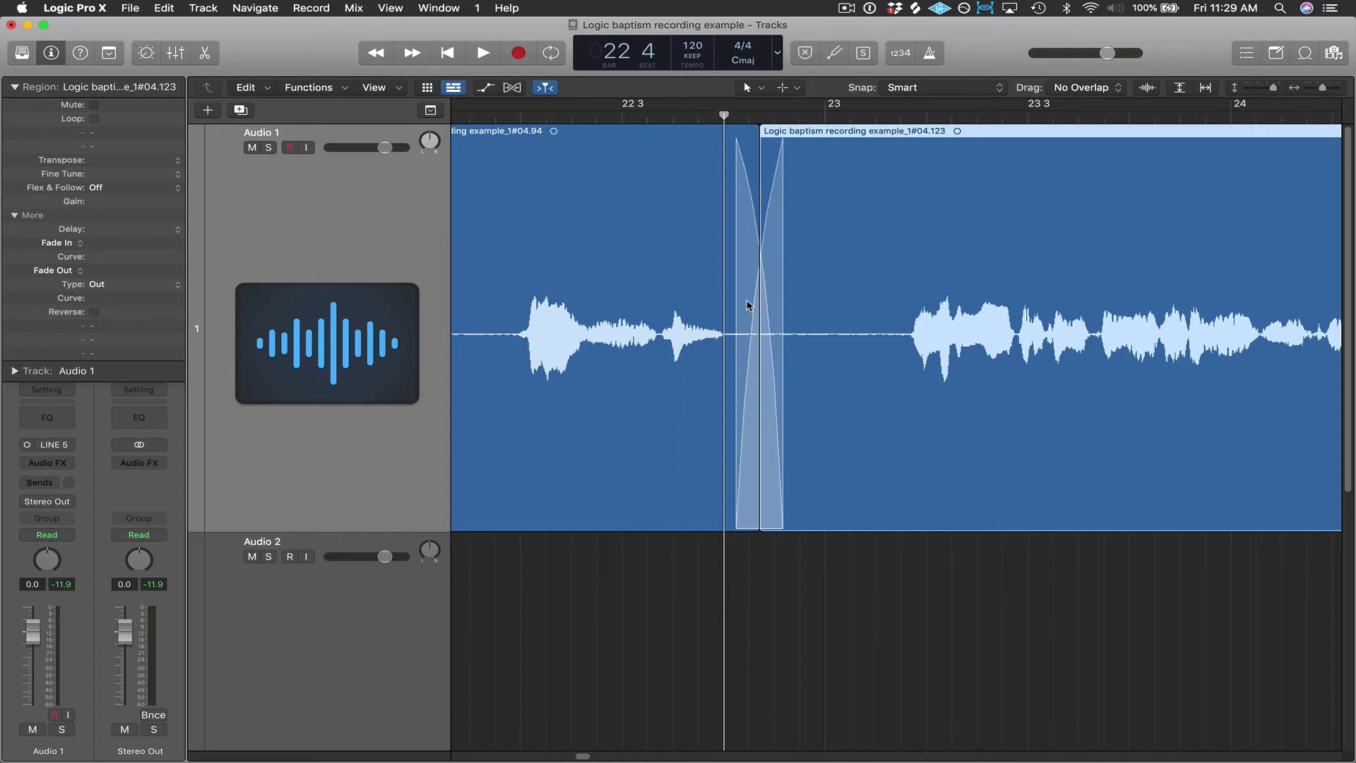
Step: Remove the crossfade and move the short '#04.94' region left to bar 21 2 3 240
right_click(750, 305)
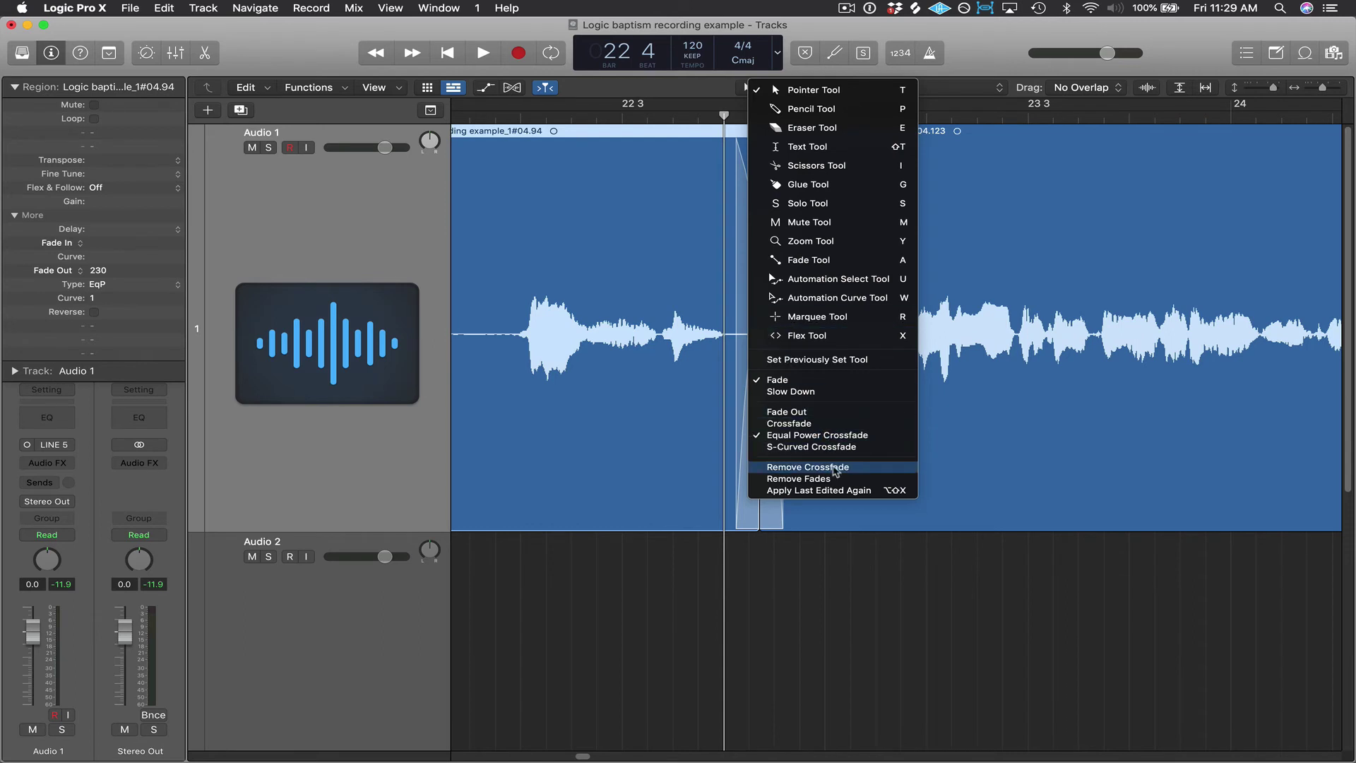
click(807, 467)
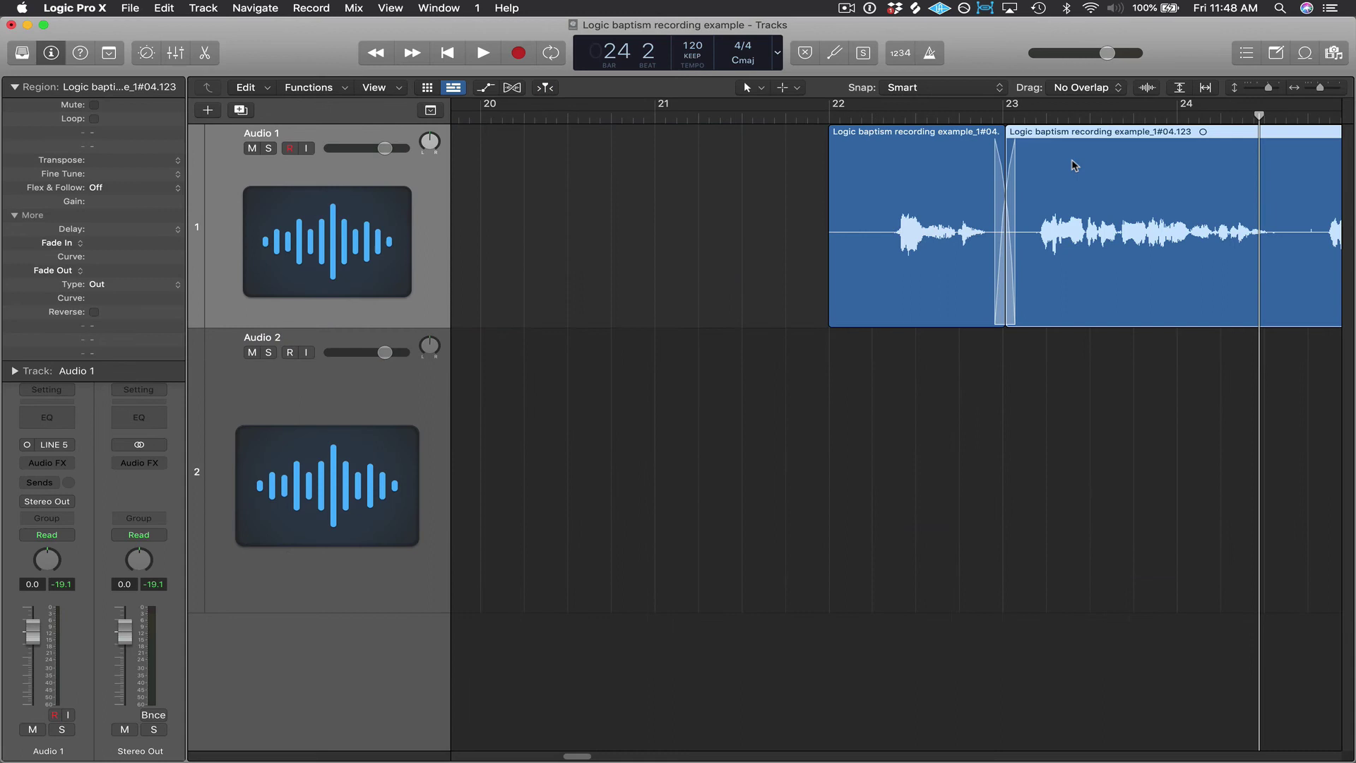
click(882, 140)
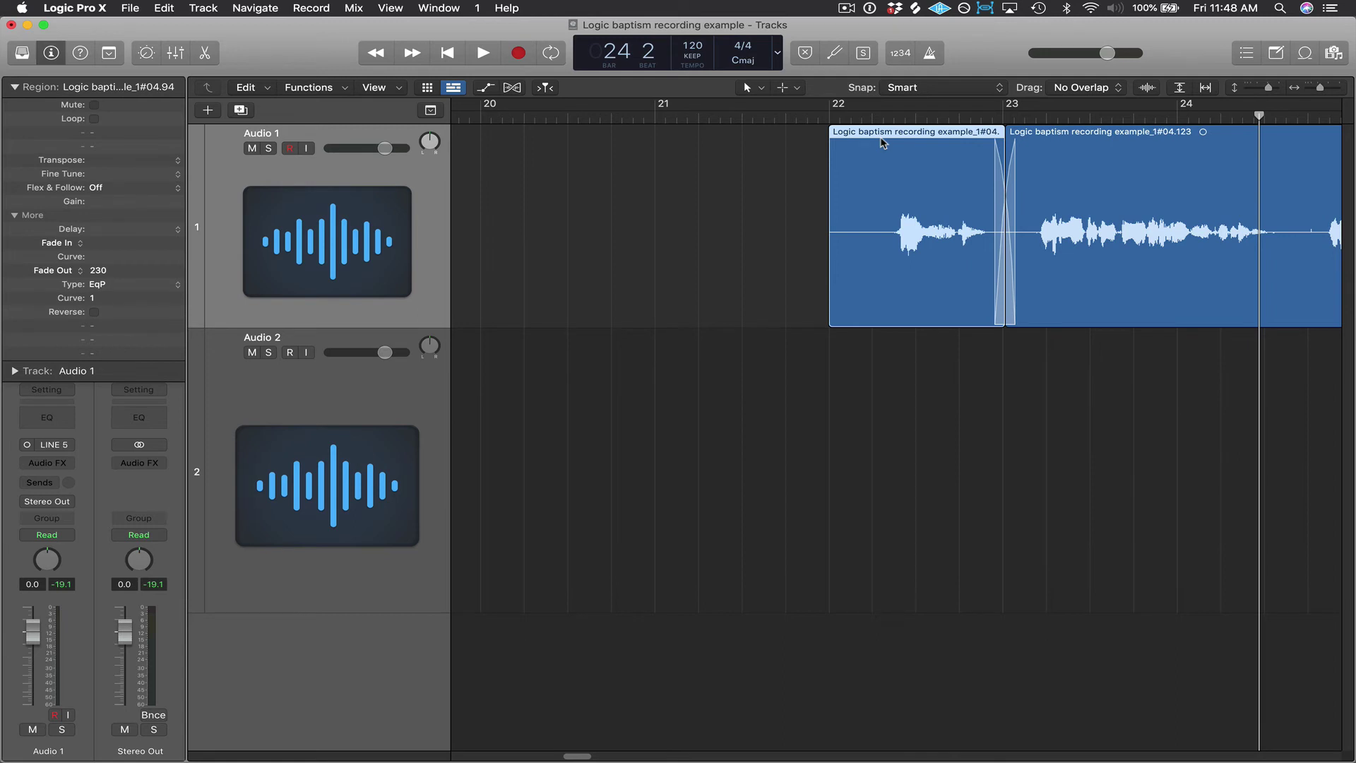
drag(881, 140, 786, 138)
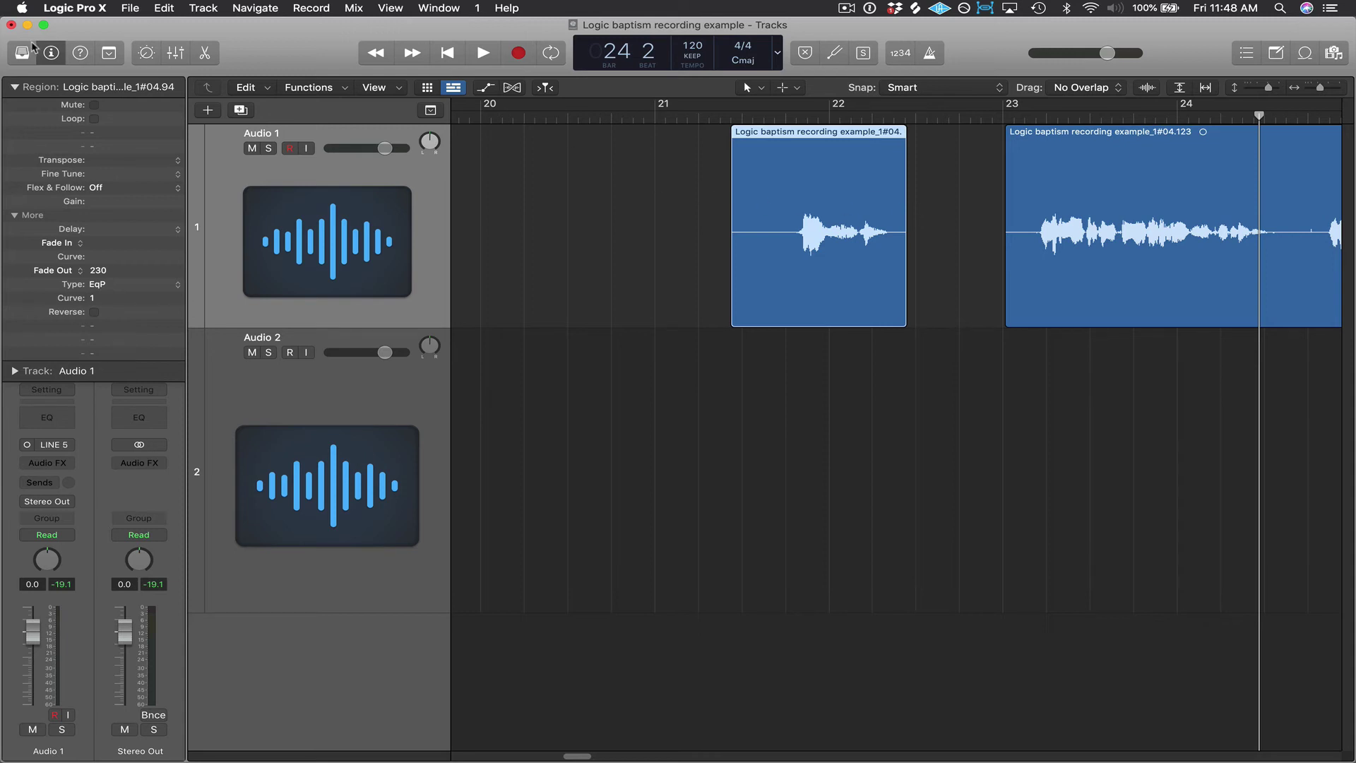
Step: Select the first region, set its fade-out curve to 1, and drag in a fade-in
click(51, 56)
click(50, 57)
click(15, 215)
click(15, 215)
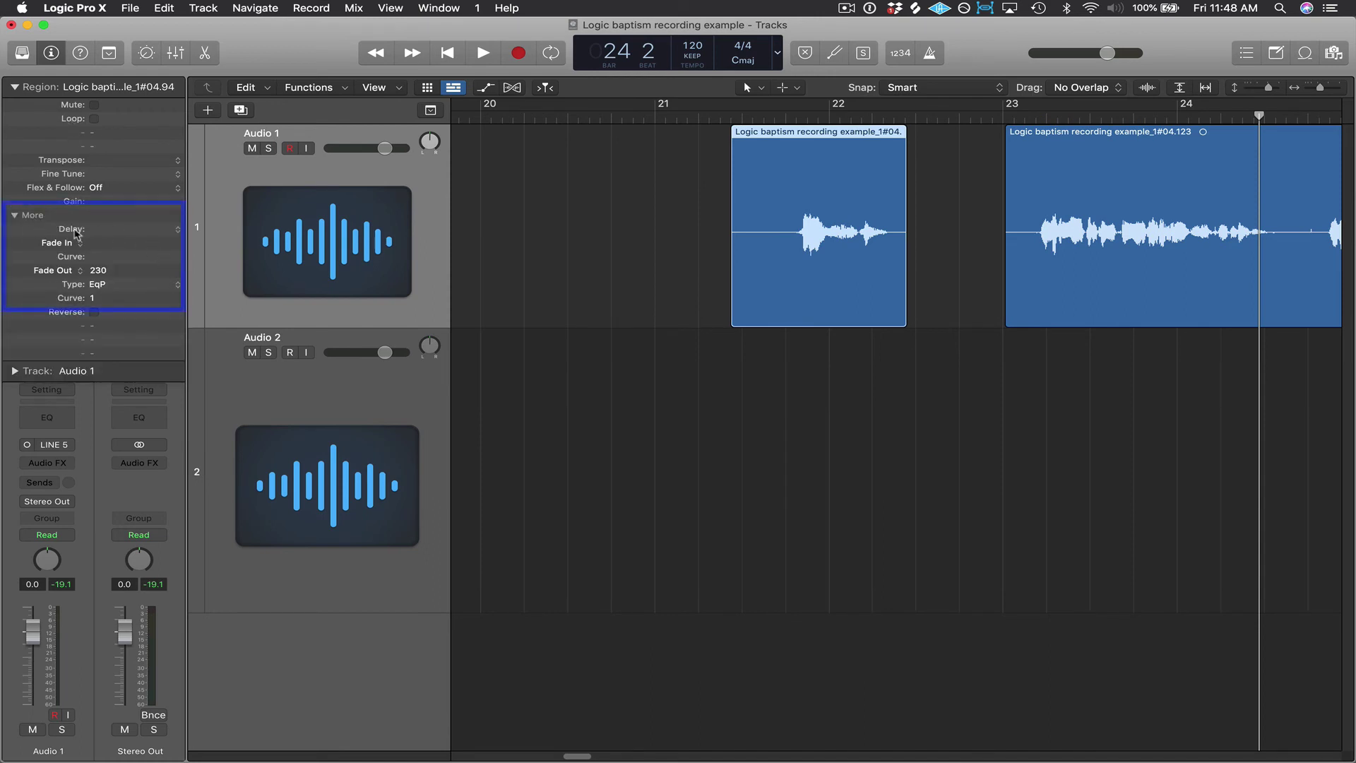
drag(58, 293, 121, 301)
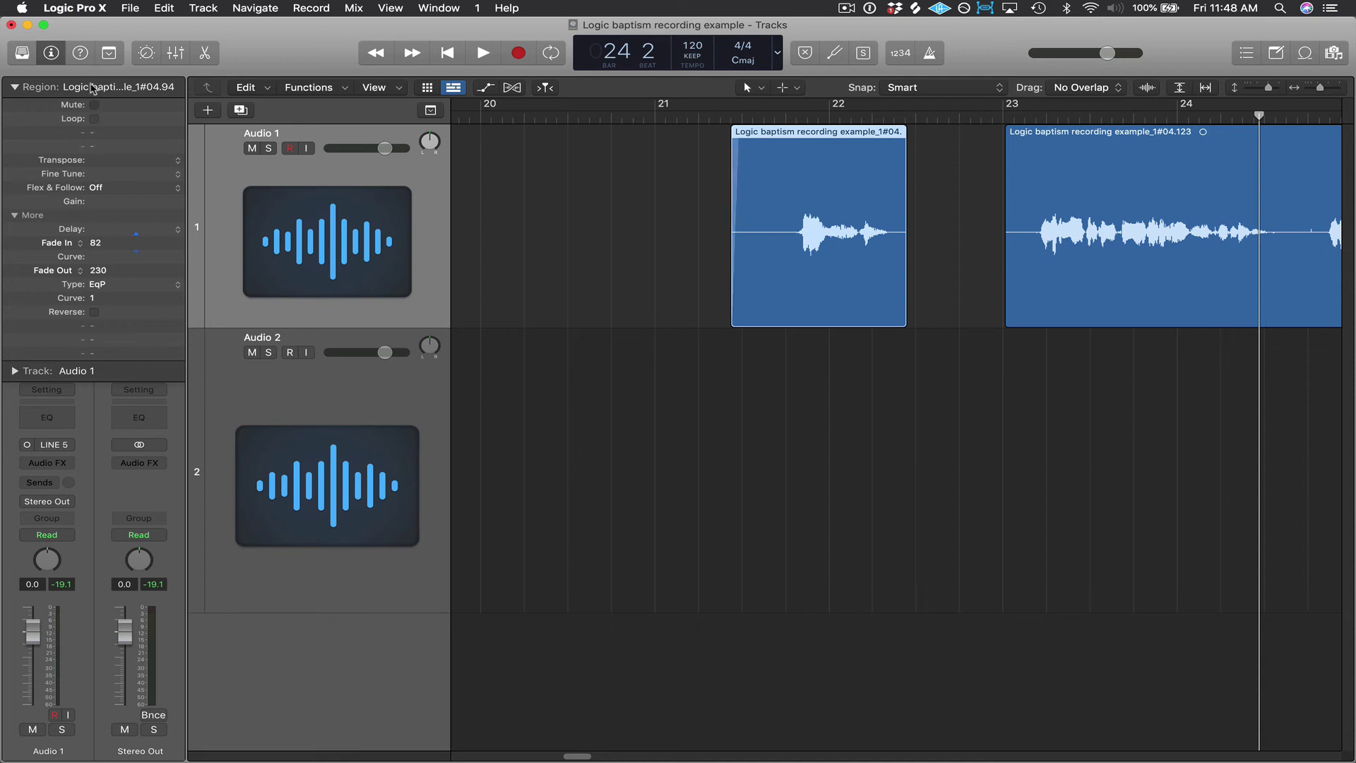
drag(96, 242, 125, 234)
Step: Set the first region's Fade In to 0 and its fade-out type to Out
double_click(95, 242)
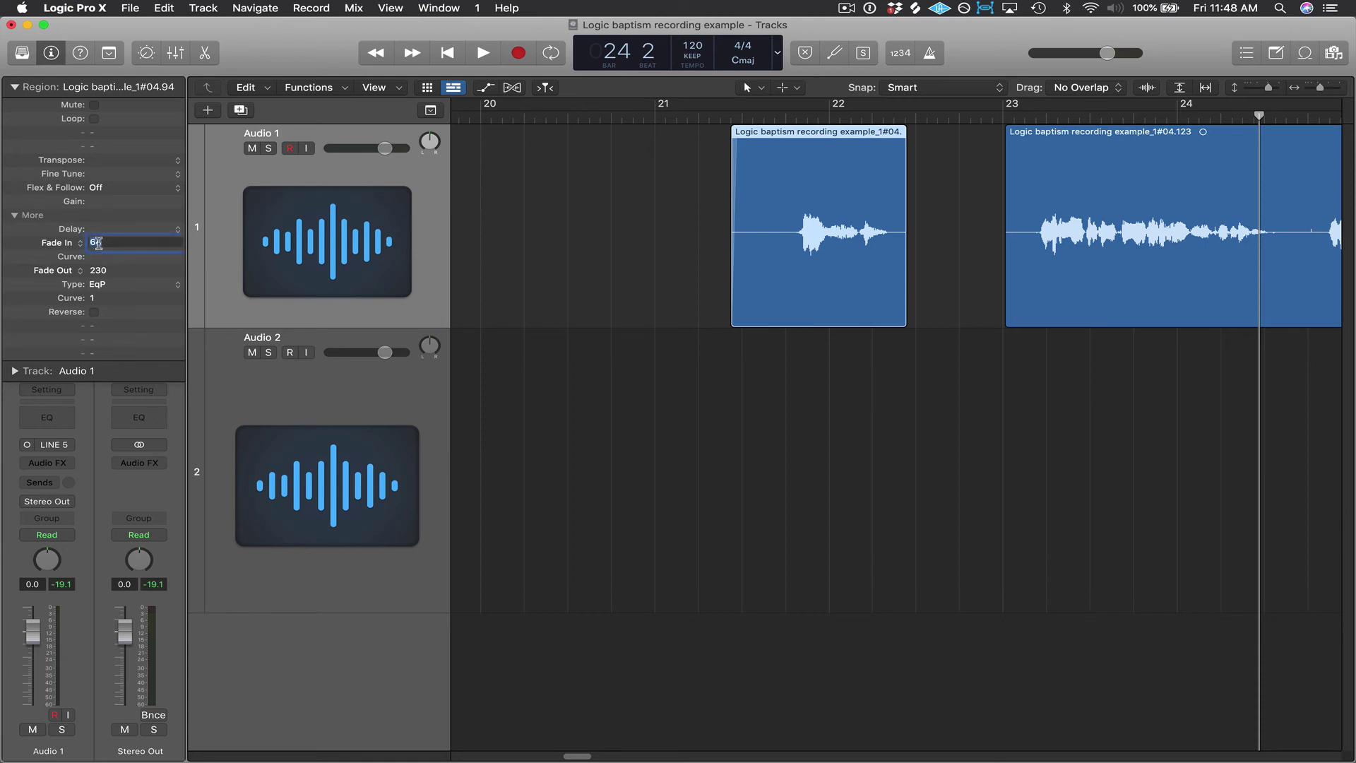
text(0)
key(Return)
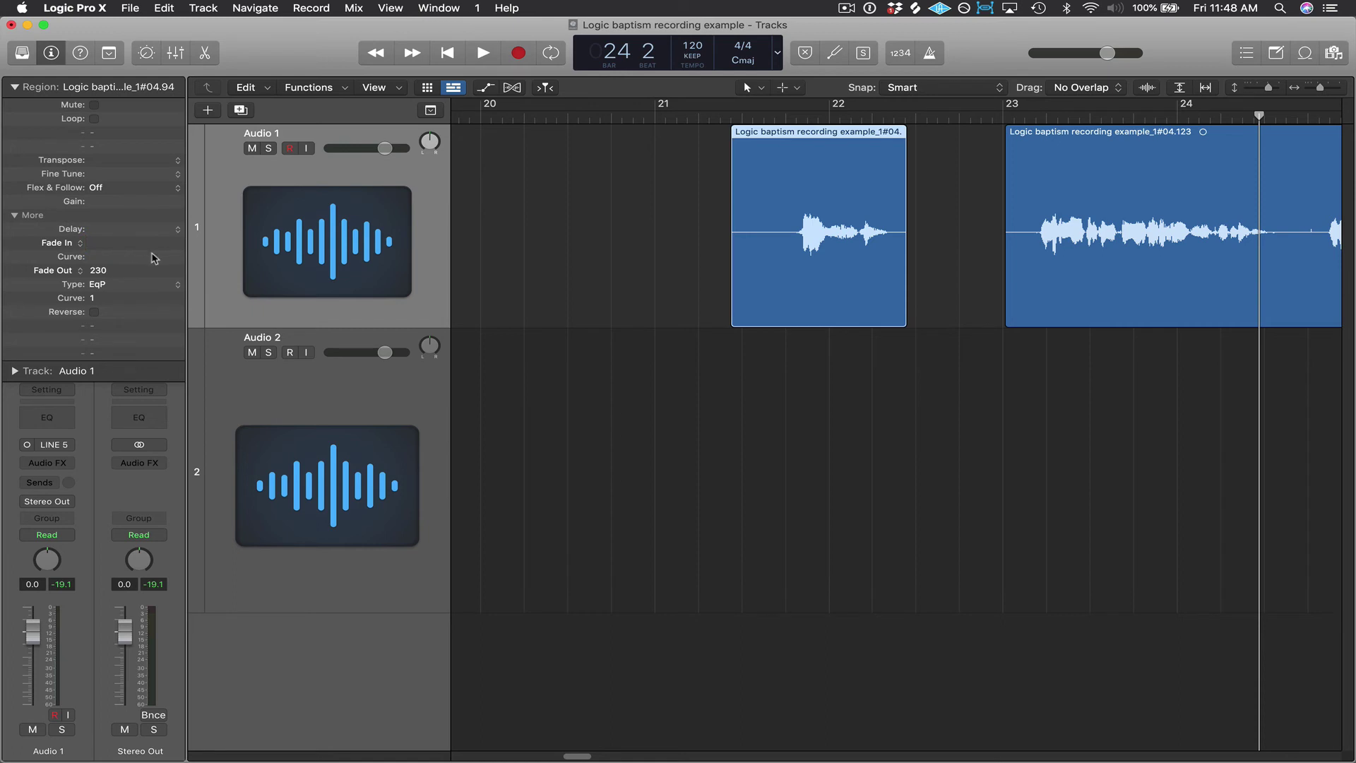
mouse_move(154, 257)
double_click(92, 272)
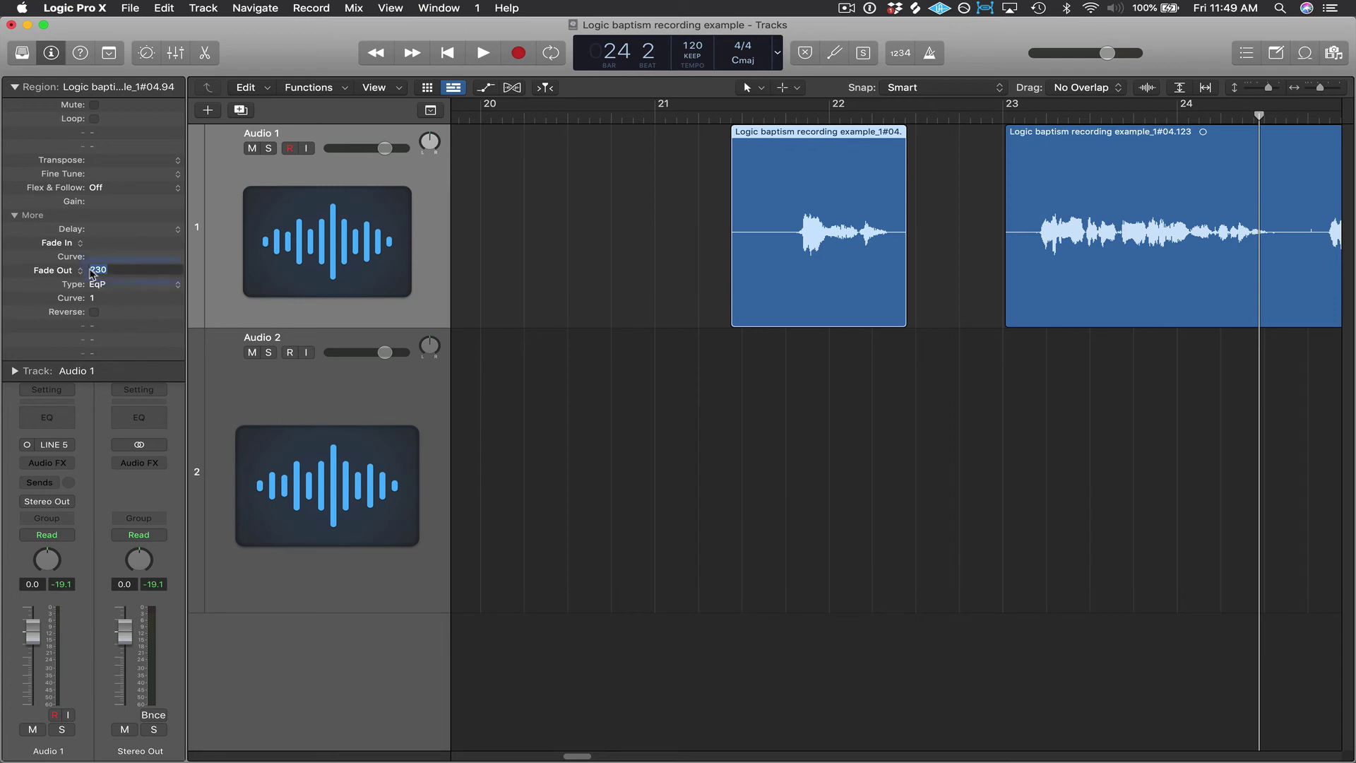
key(Return)
click(108, 284)
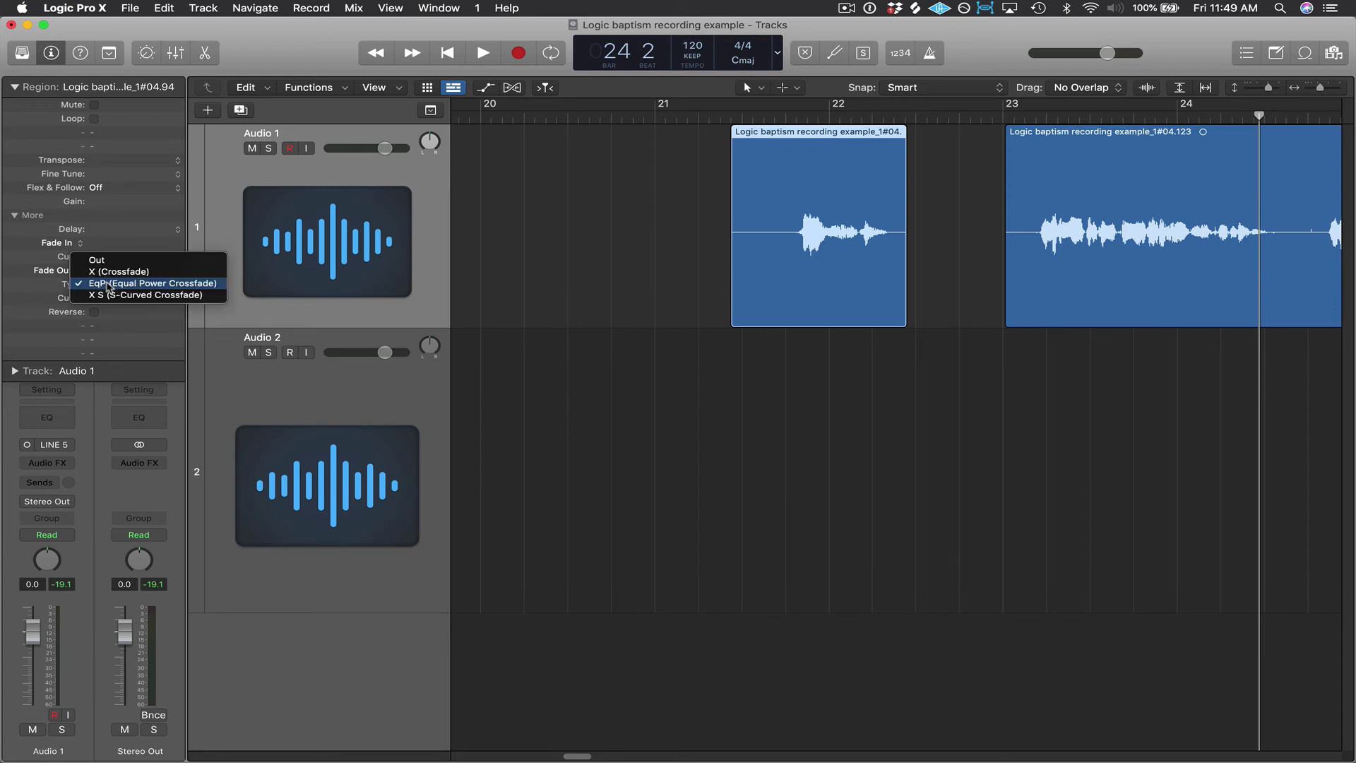
click(111, 261)
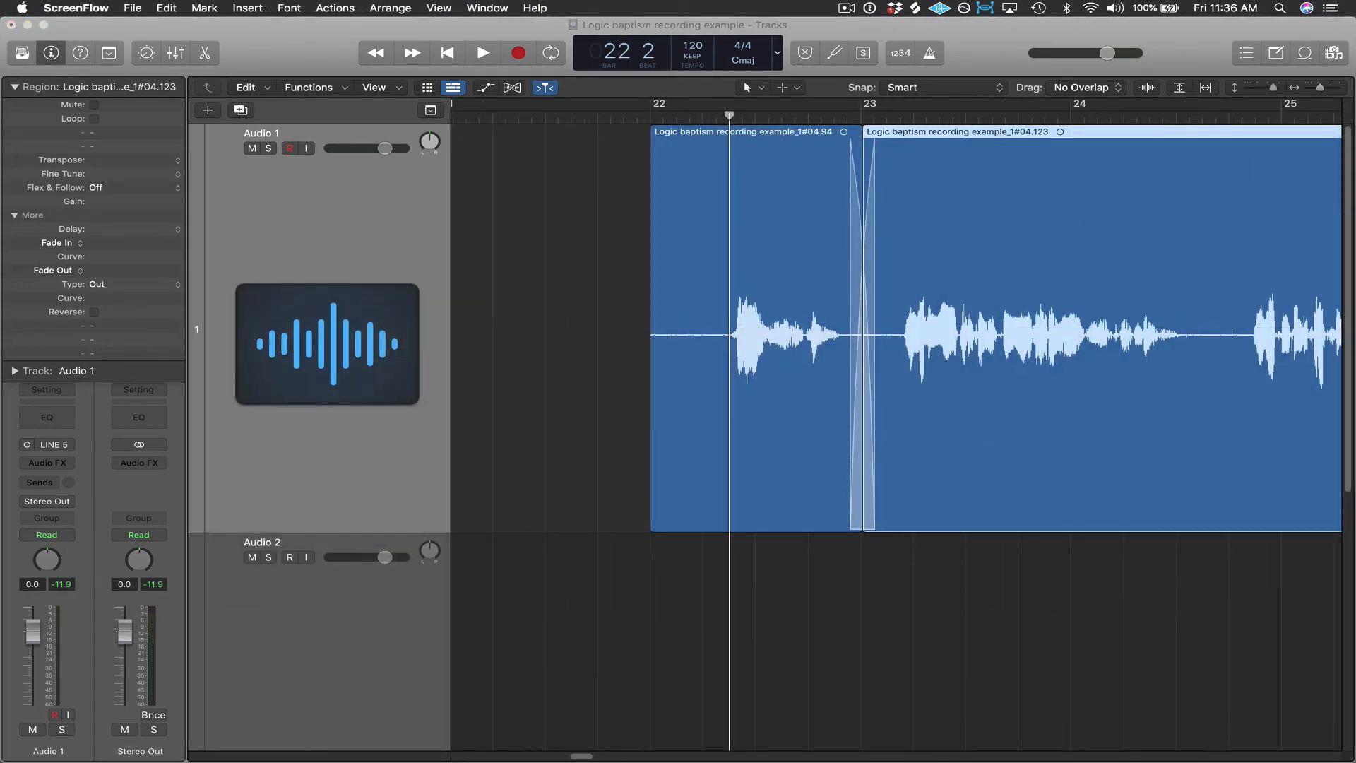
click(997, 189)
key(space)
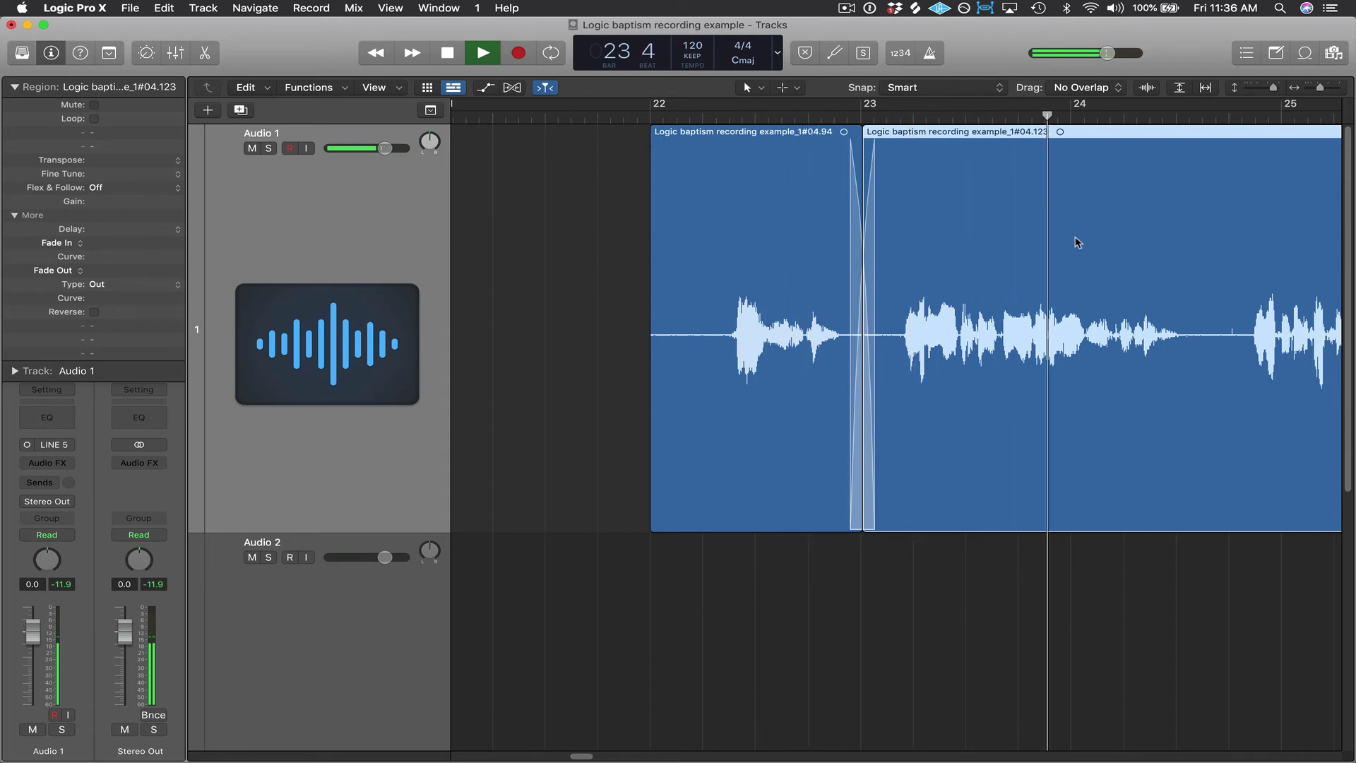
key(space)
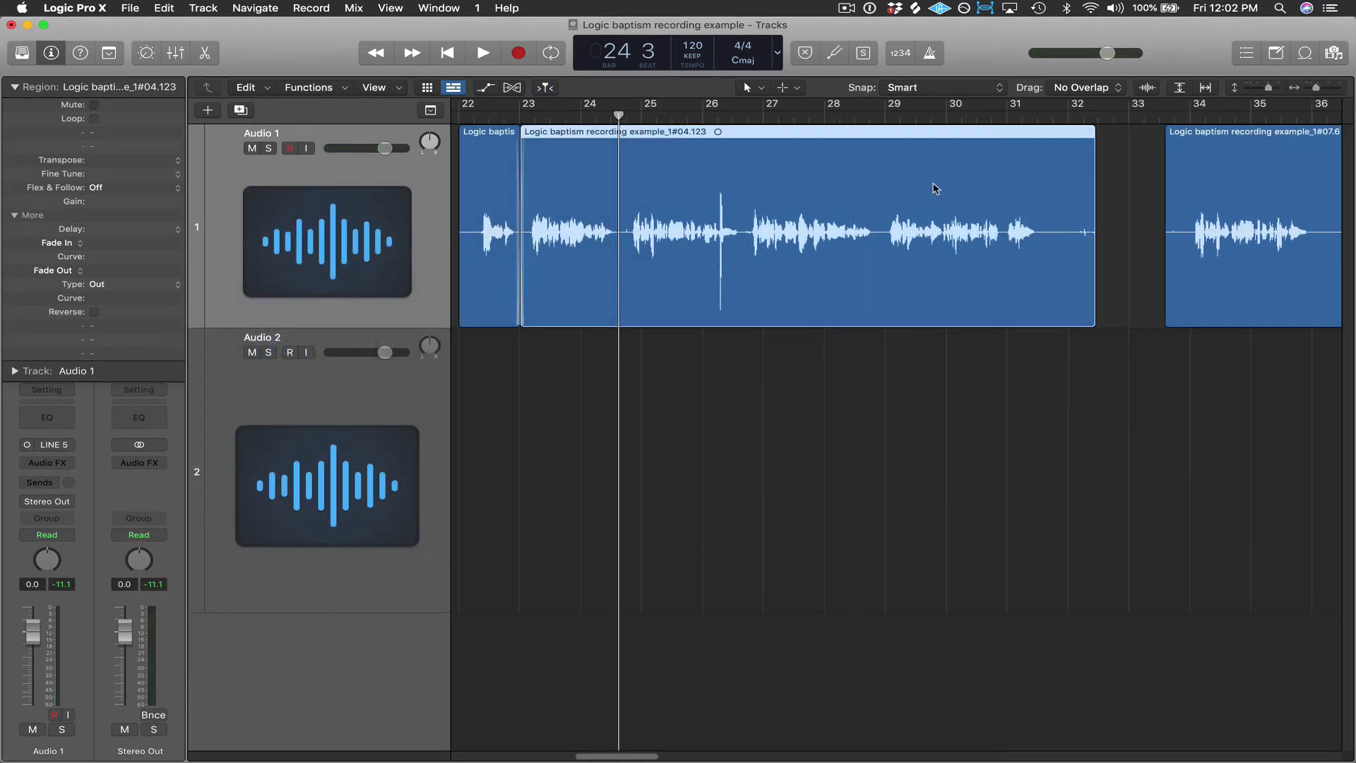
key(space)
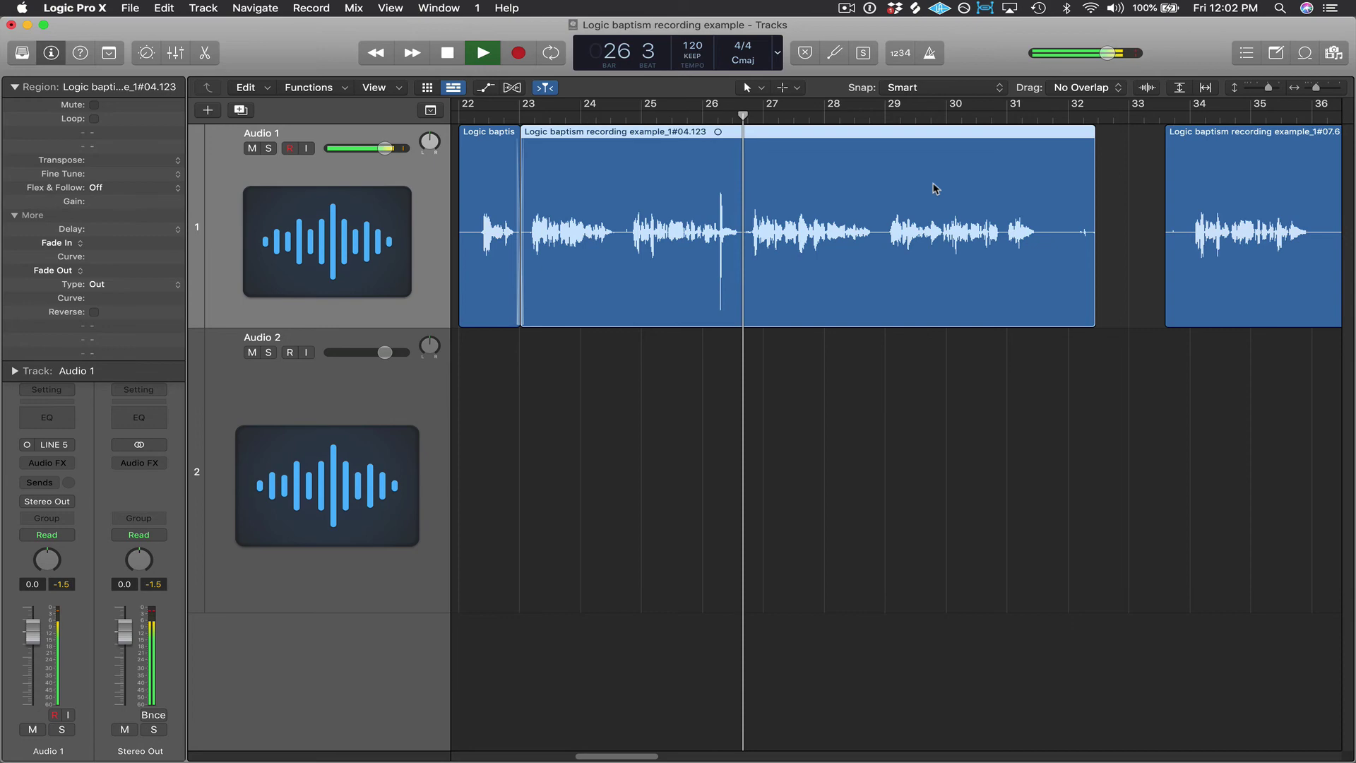
key(space)
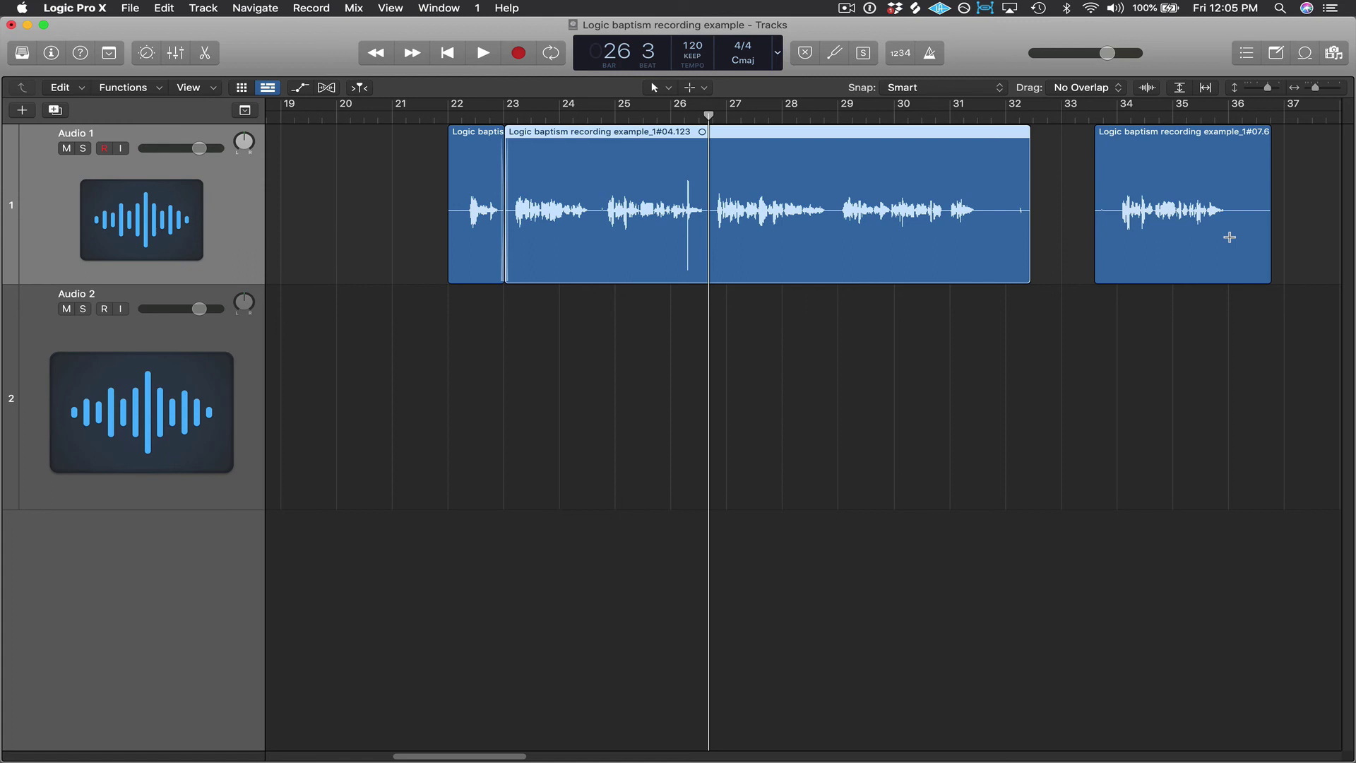
Step: Option-drag a copy of bars 34–36 of the later take into the earlier dialogue, then reposition the playhead
drag(1229, 237, 1116, 247)
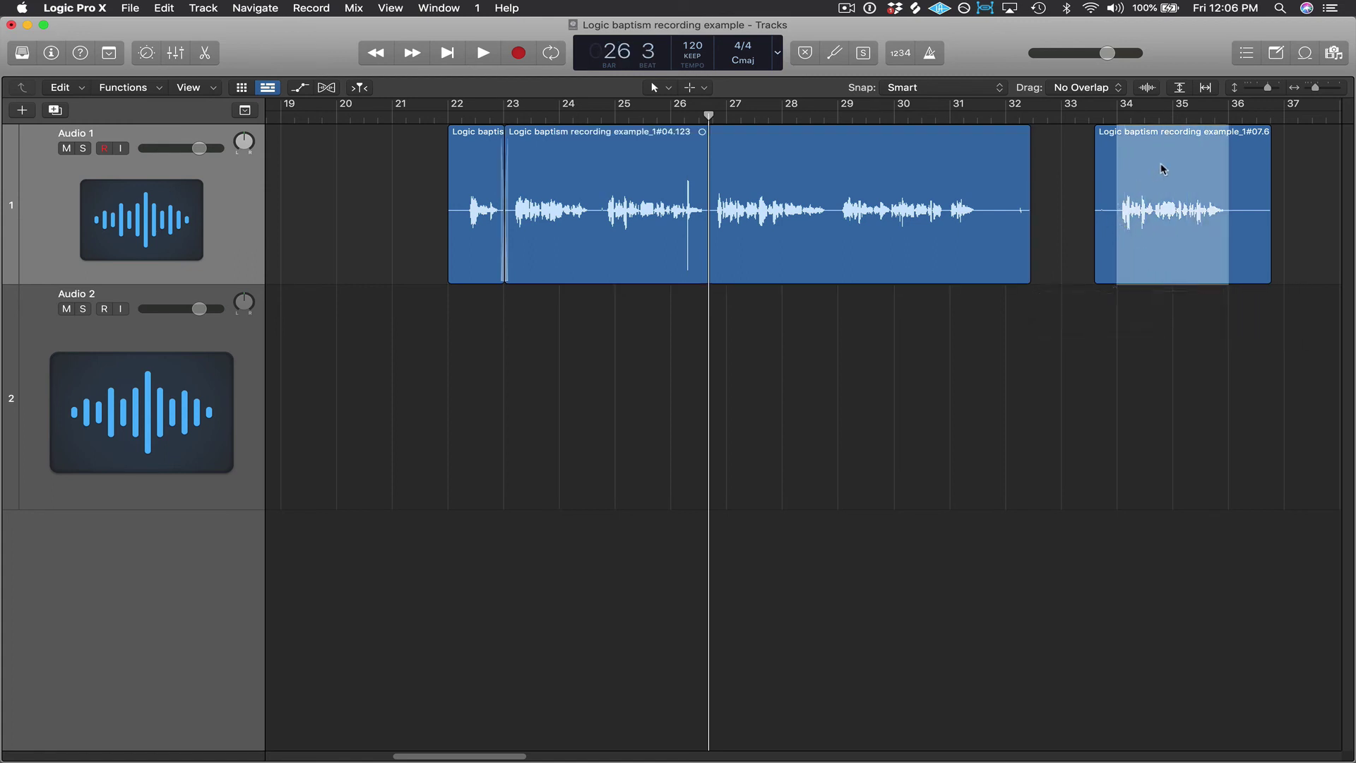
drag(1179, 161, 726, 189)
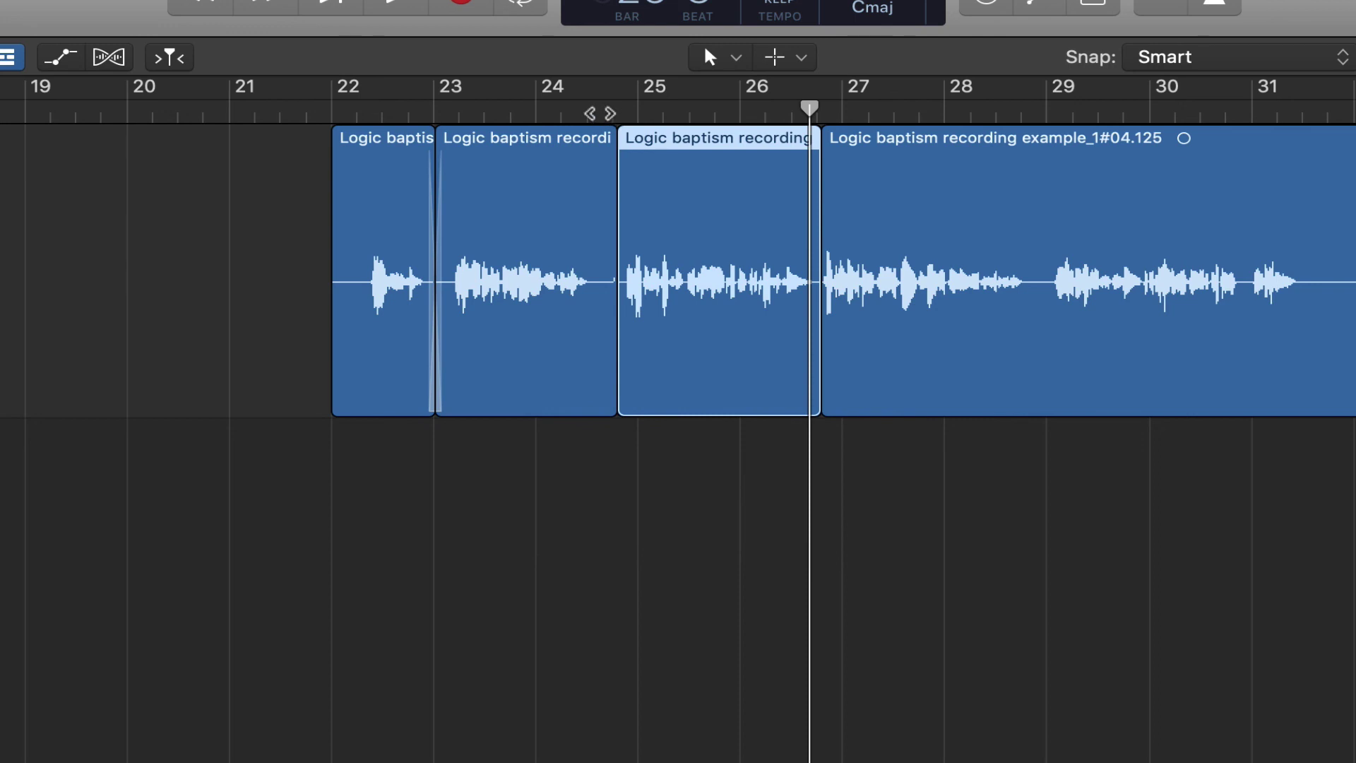
click(602, 113)
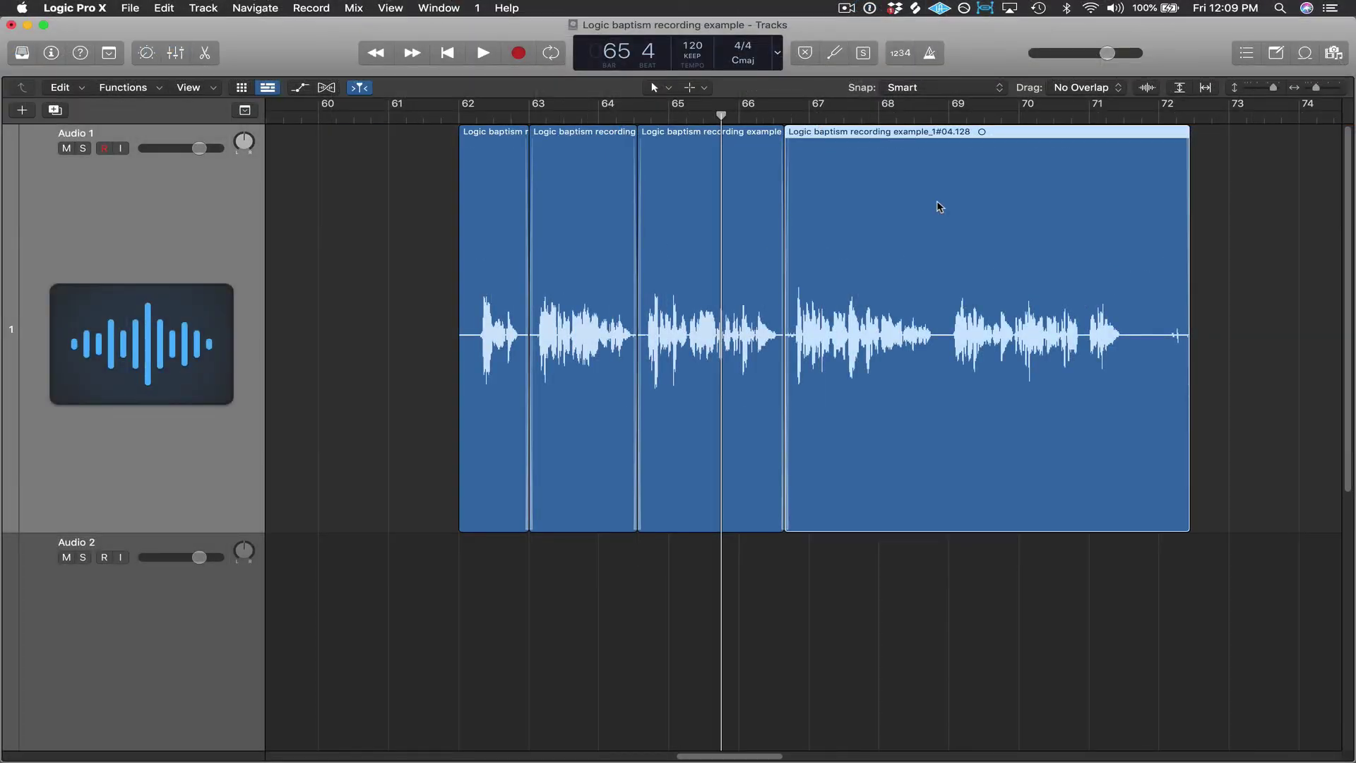
key(space)
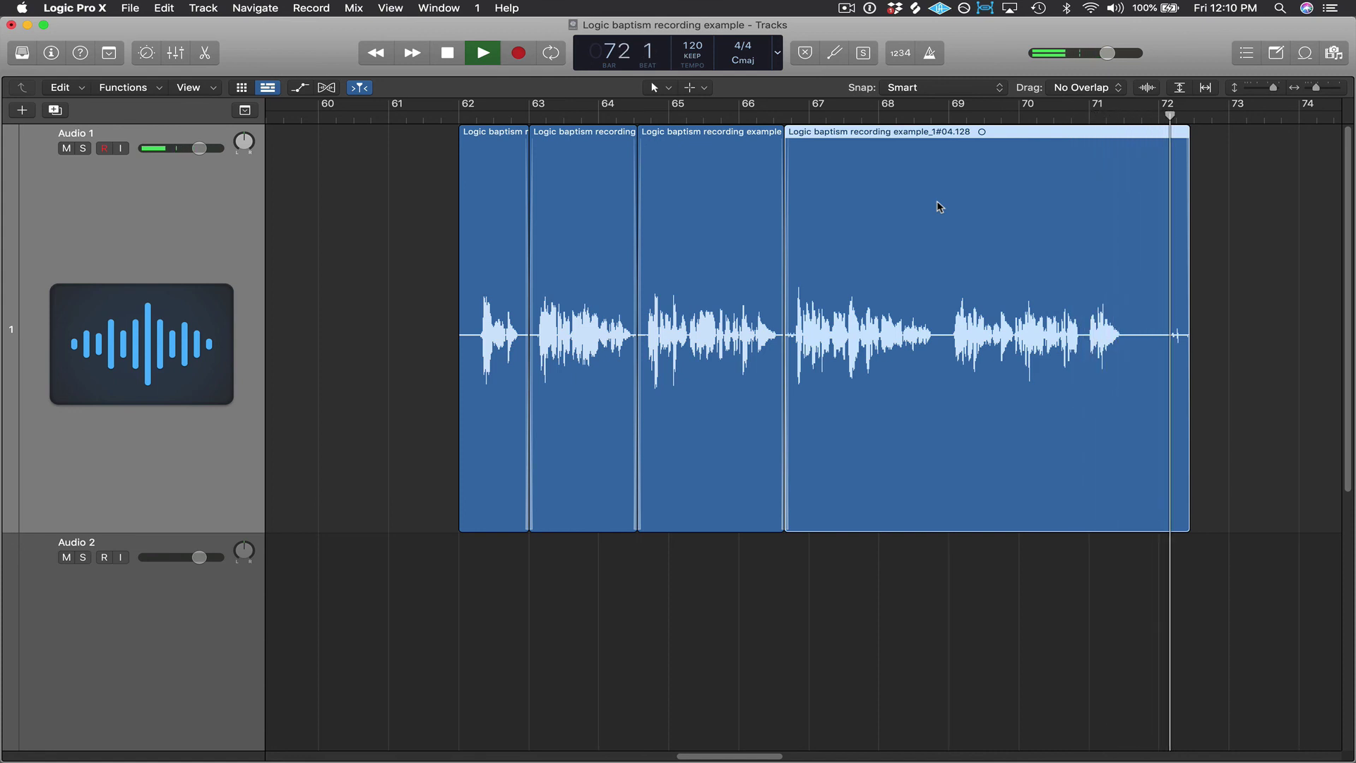
key(super+shift+2)
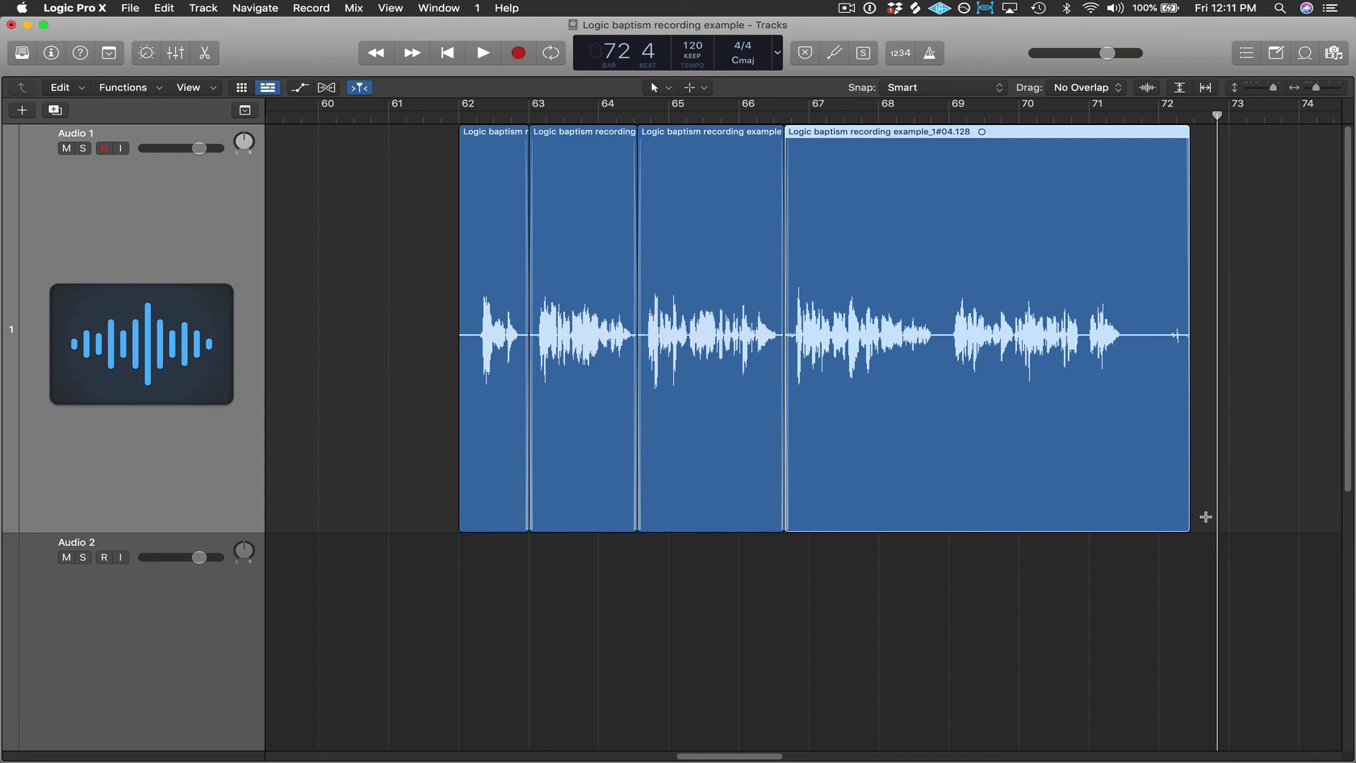
Step: Trim the last region back to about bar 71.8, fade out its end, and fade in the first region at bar 62
drag(1183, 522, 1151, 522)
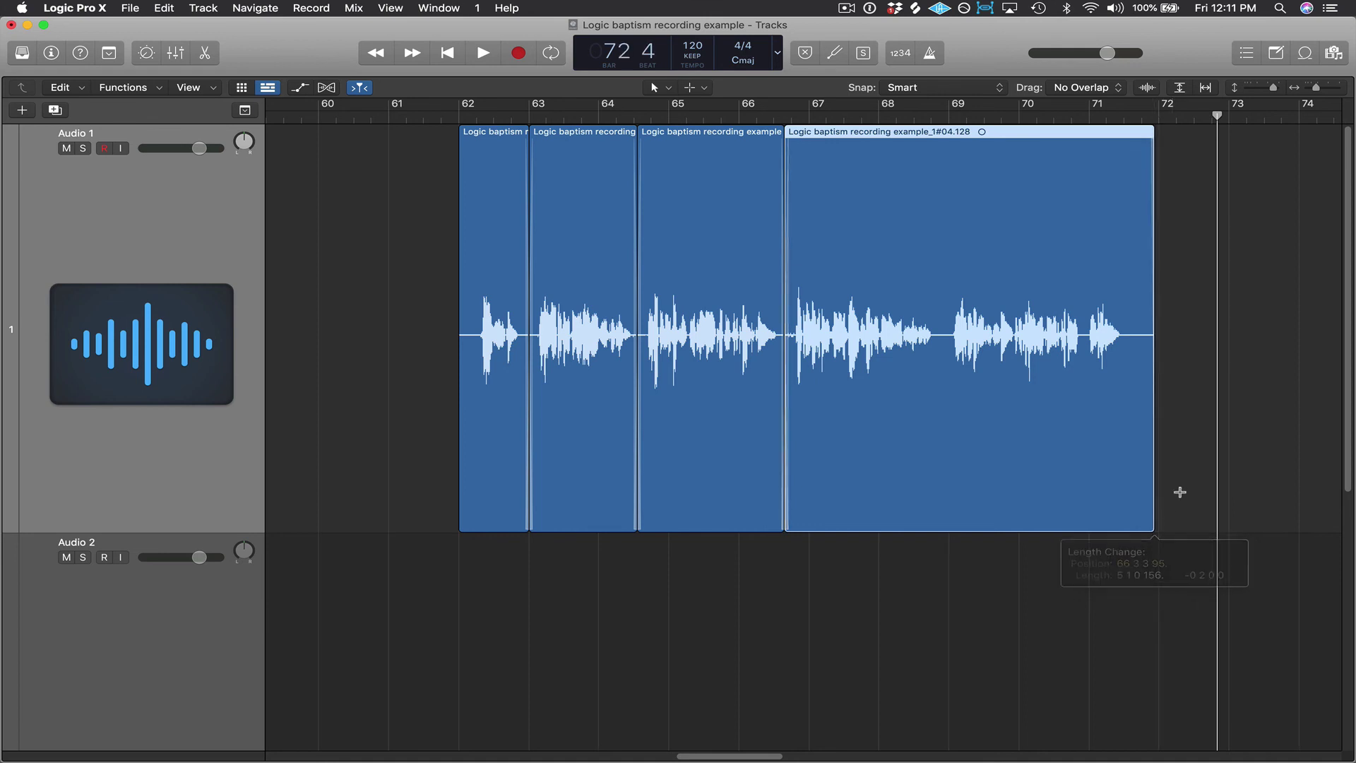
click(1193, 375)
drag(1153, 136, 1127, 133)
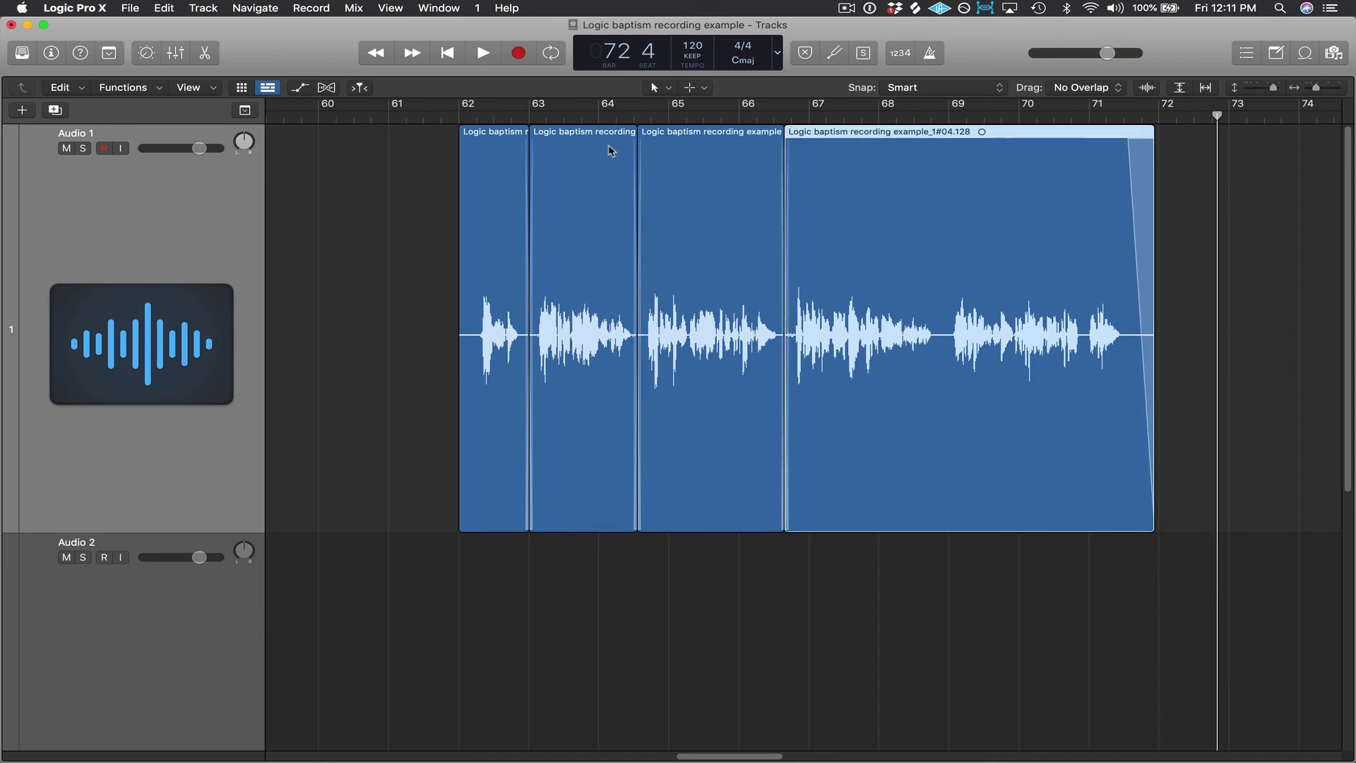
click(460, 135)
drag(461, 132, 472, 135)
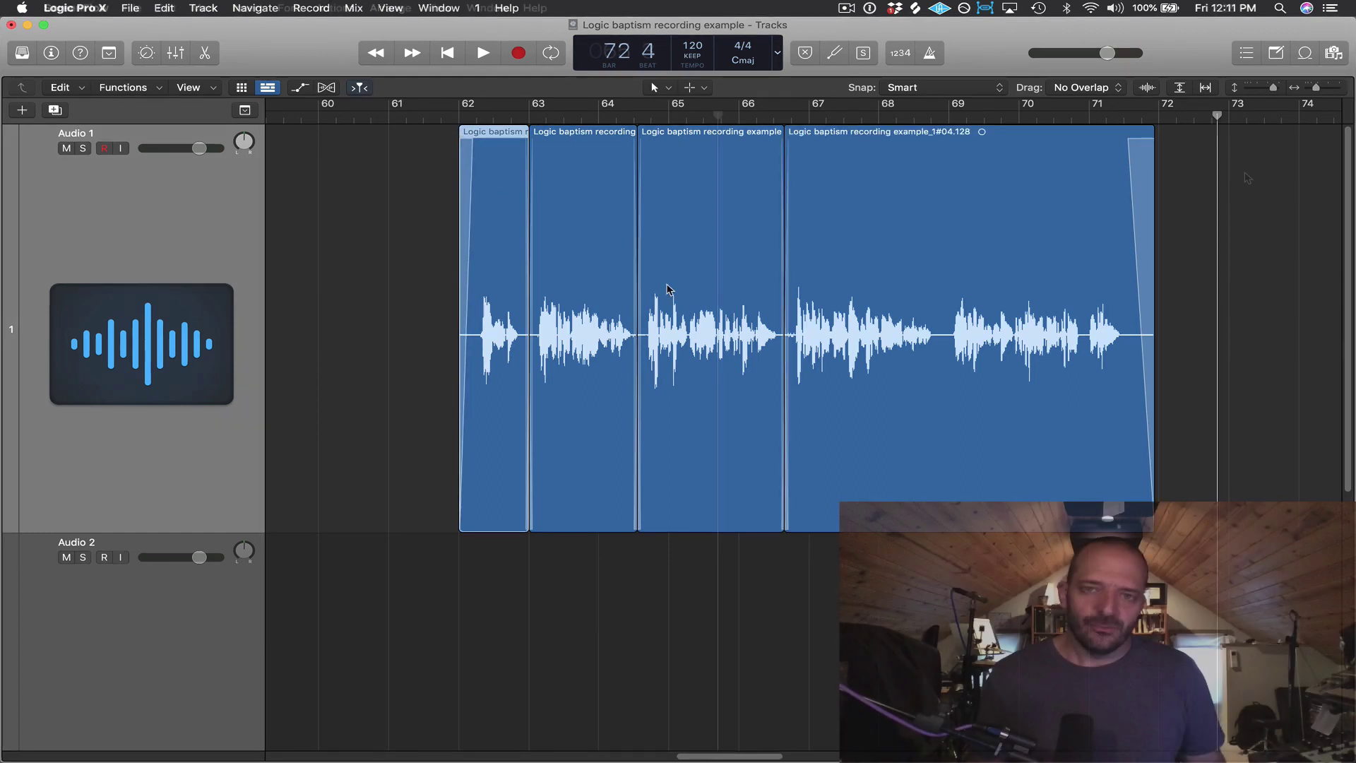